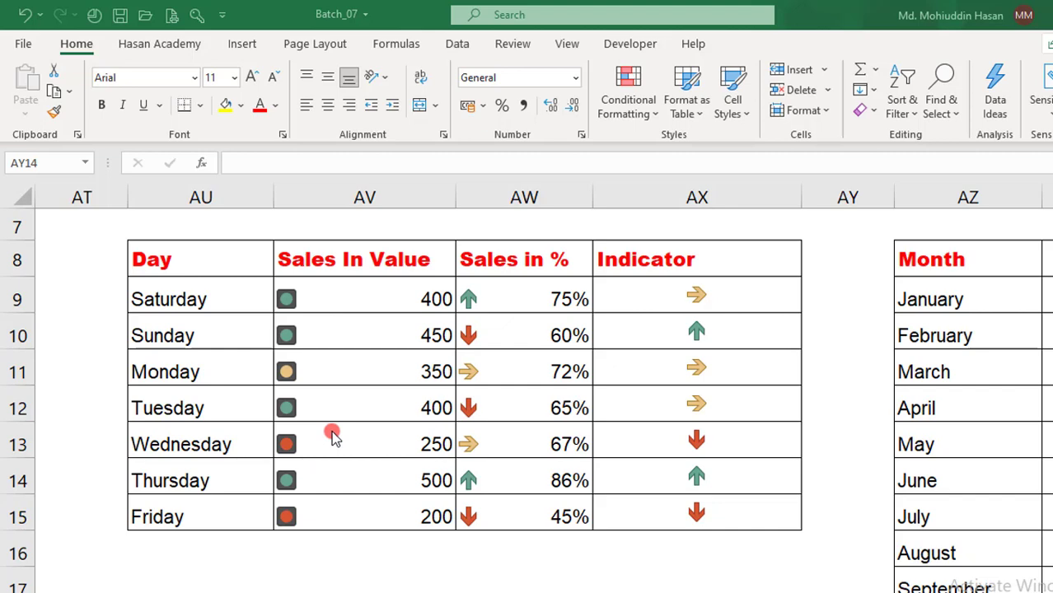
- Return to the Excel workbook and clear the conditional formatting rules from cells AV9:AX15
{"action": "left_click", "coordinate": [662, 442]}
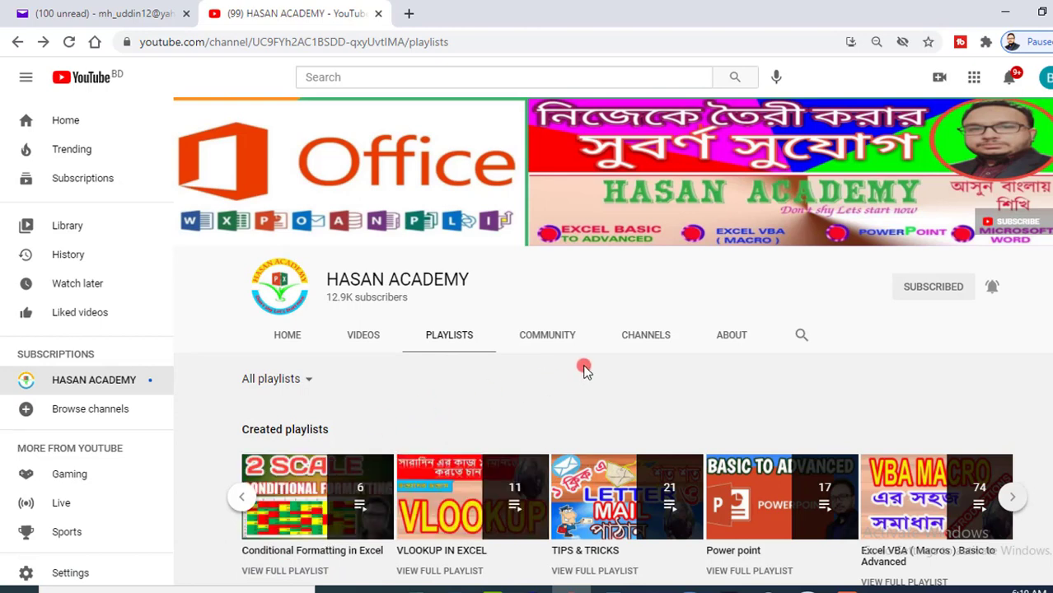
{"action": "left_click", "coordinate": [415, 590]}
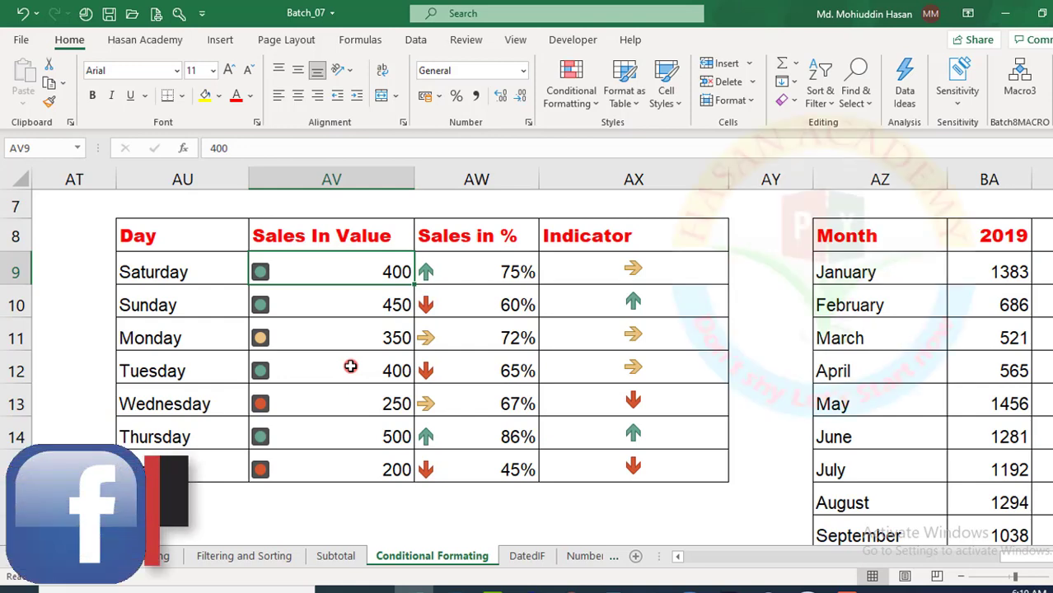
{"action": "key", "text": "shift+Right"}
{"action": "key", "text": "shift+Right"}
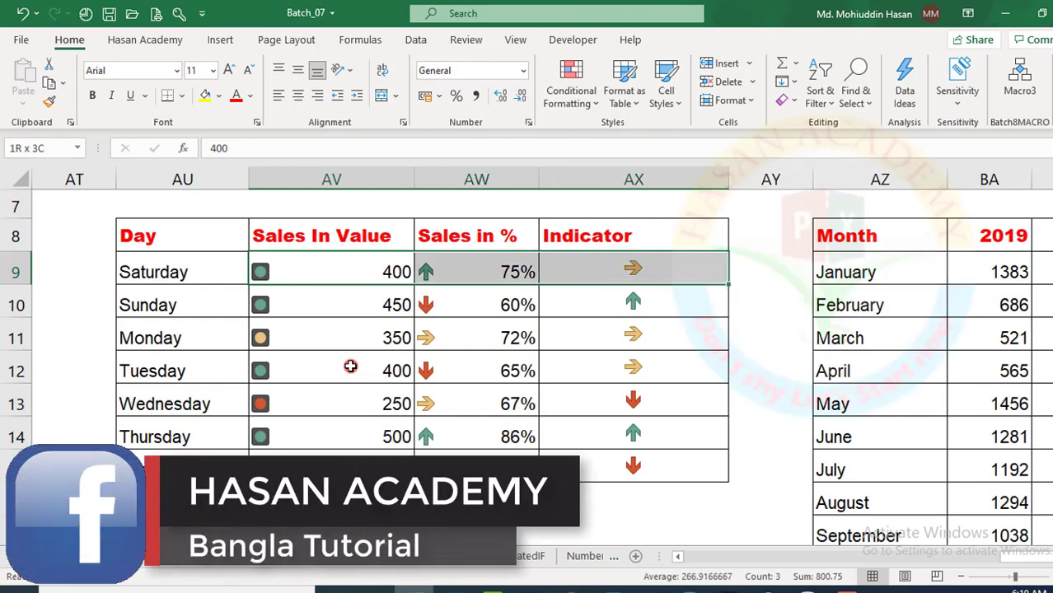
{"action": "key", "text": "shift+Down"}
{"action": "key", "text": "shift+Down"}
{"action": "key", "text": "shift+Down"}
{"action": "key", "text": "shift+Down"}
{"action": "key", "text": "shift+Down"}
{"action": "key", "text": "shift+Down"}
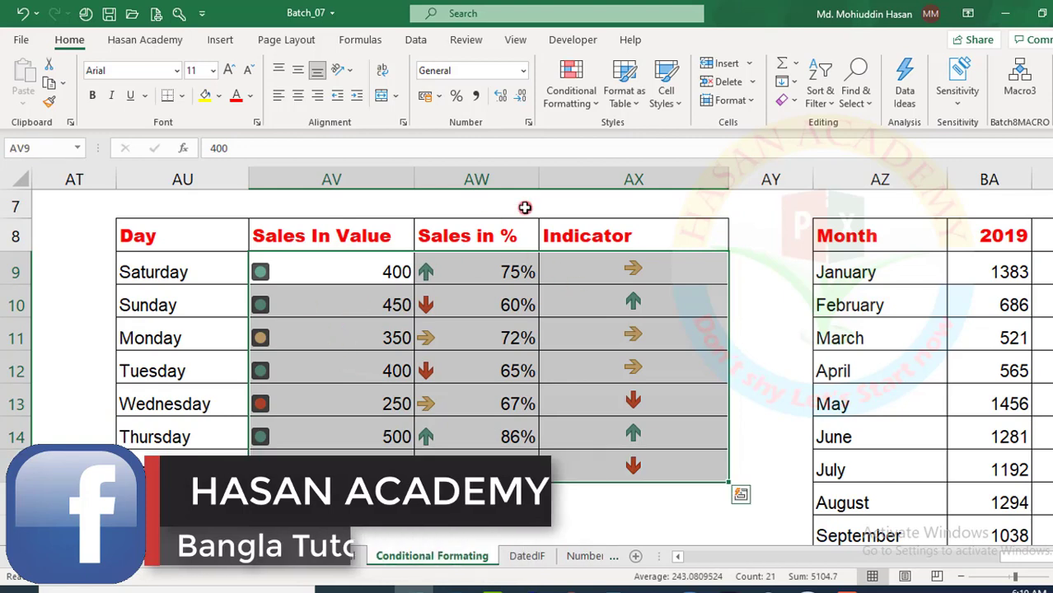
{"action": "left_click", "coordinate": [596, 103]}
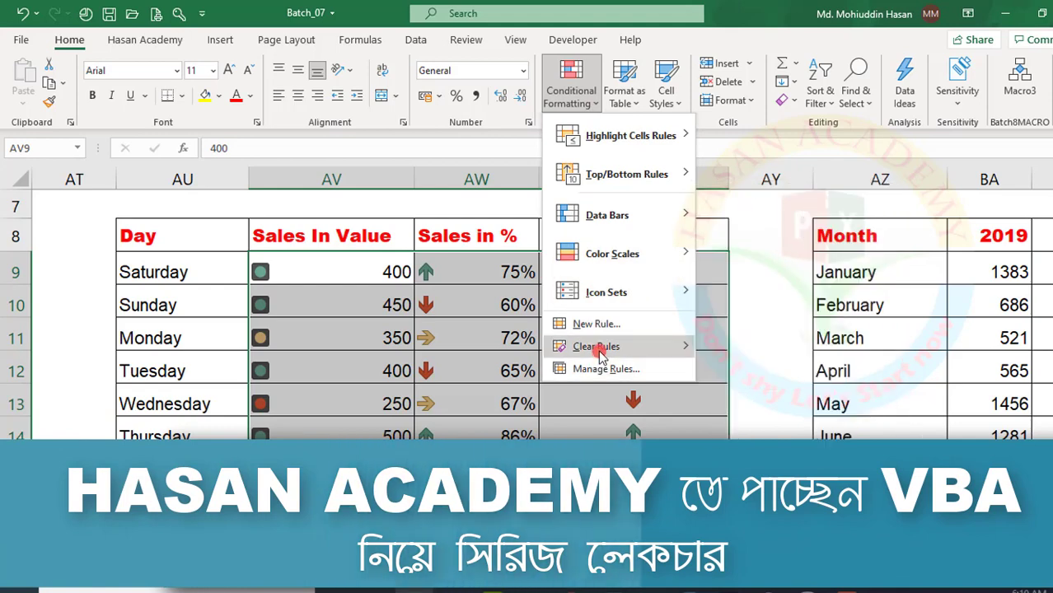
{"action": "mouse_move", "coordinate": [614, 346]}
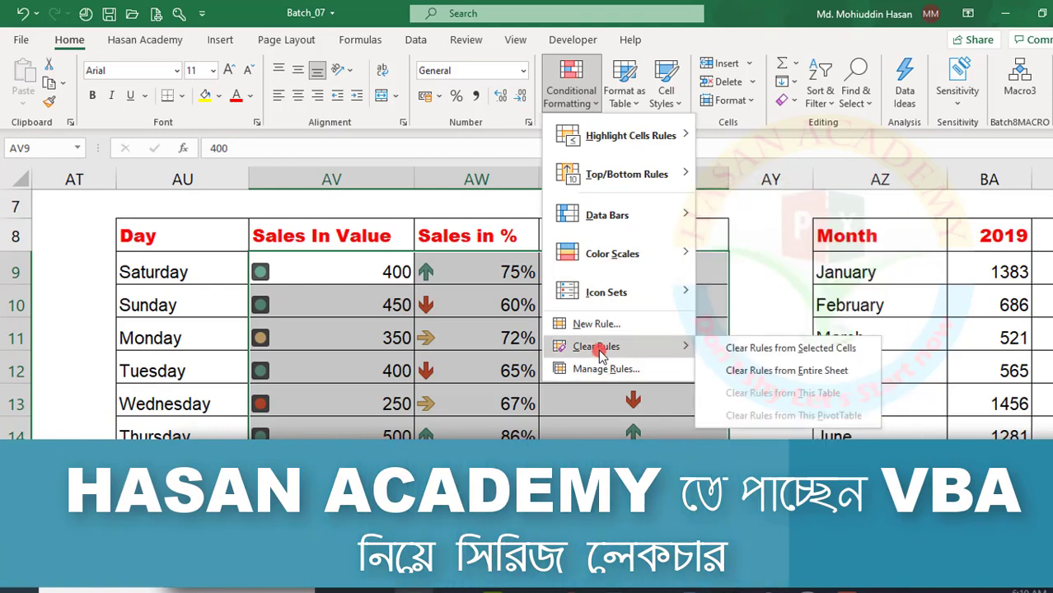
{"action": "left_click", "coordinate": [741, 351]}
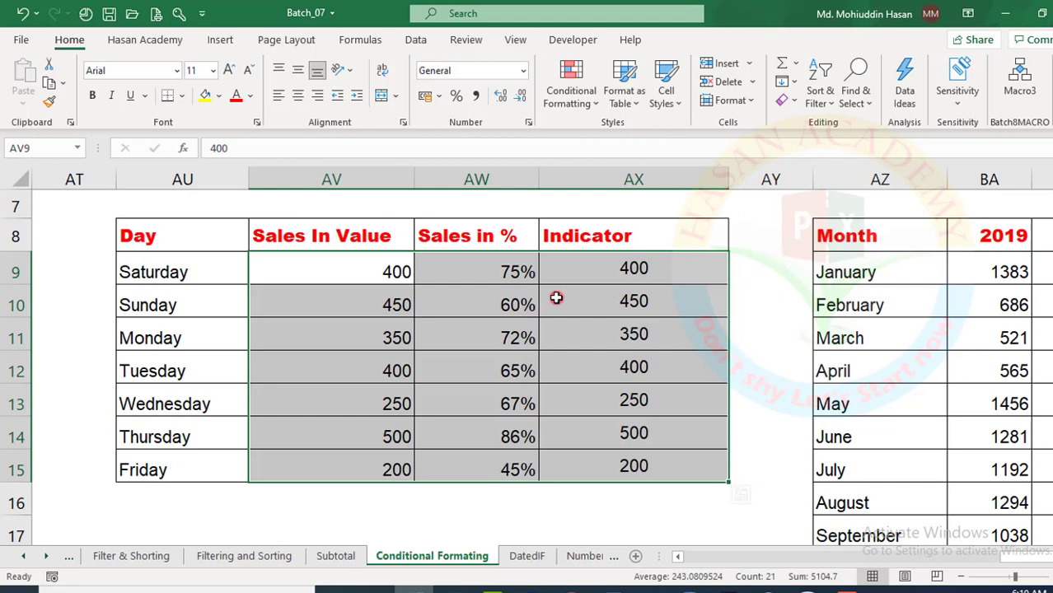
- Apply the three rimmed traffic lights icon set to the Sales In Value cells AV9:AV15
{"action": "left_click", "coordinate": [338, 265]}
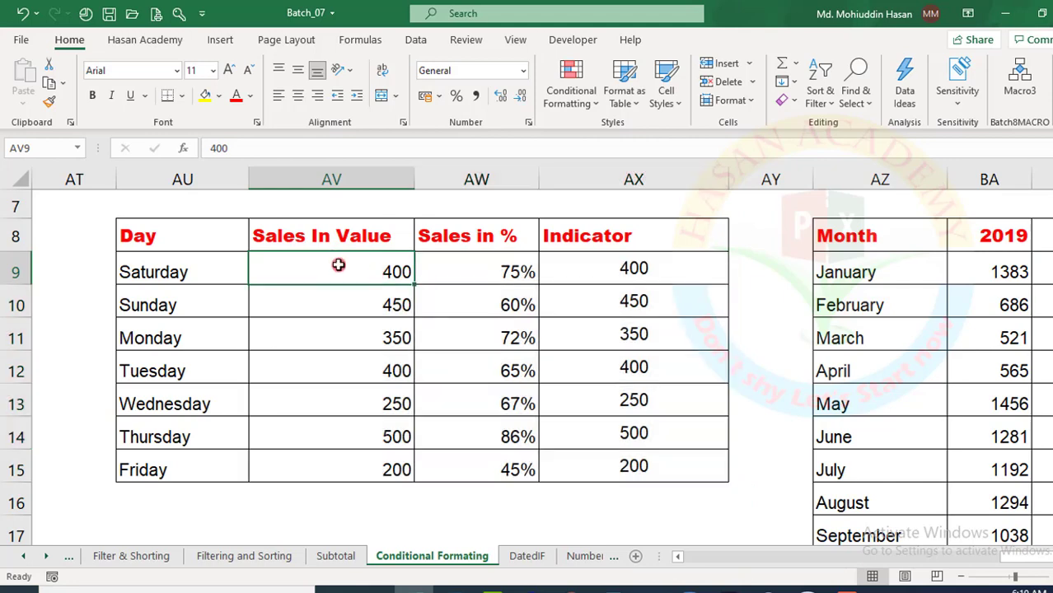
{"action": "key", "text": "shift+Down"}
{"action": "key", "text": "shift+Down"}
{"action": "key", "text": "shift+Down"}
{"action": "key", "text": "shift+Down"}
{"action": "key", "text": "shift+Down"}
{"action": "key", "text": "shift+Down"}
{"action": "key", "text": "shift+Down"}
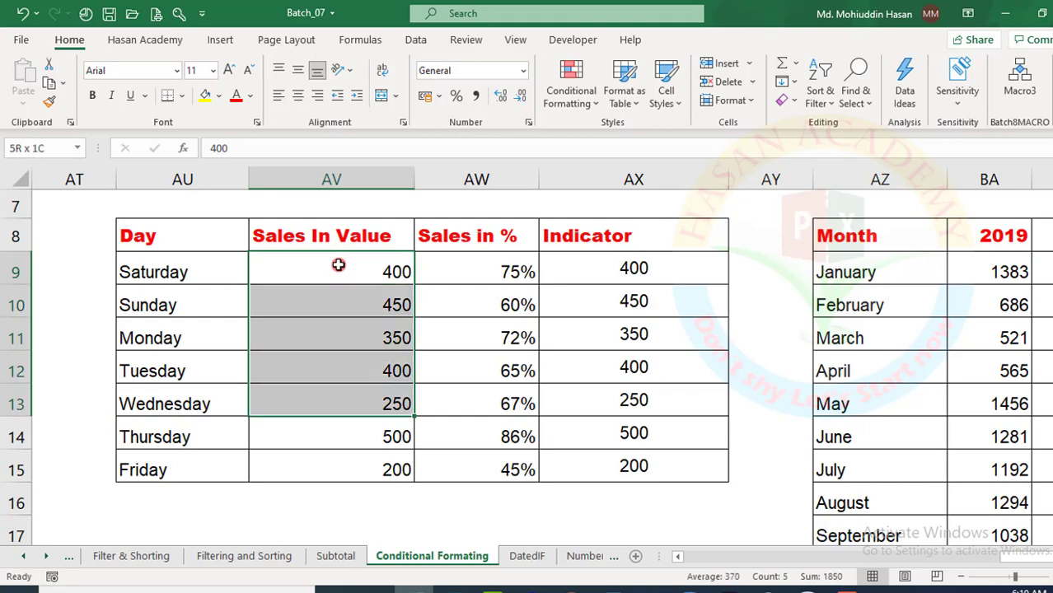
{"action": "key", "text": "shift+Up"}
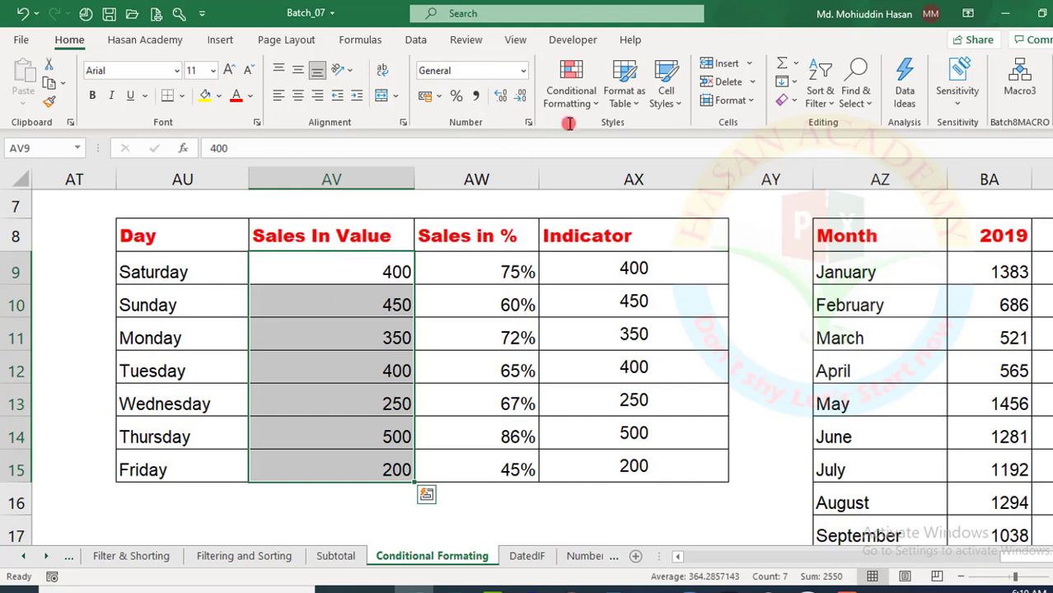
{"action": "left_click", "coordinate": [592, 99]}
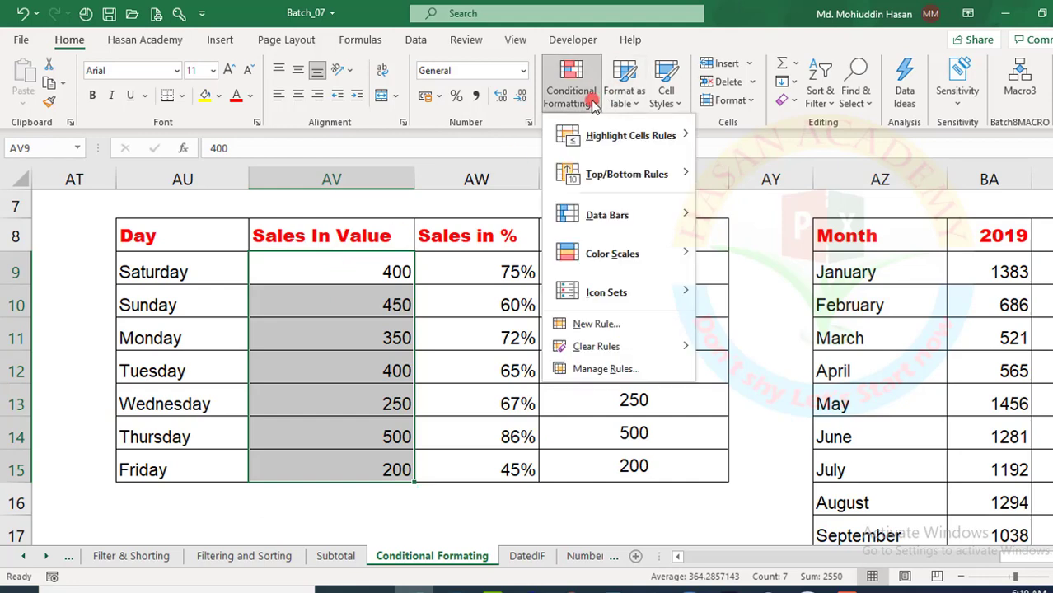
{"action": "mouse_move", "coordinate": [594, 290]}
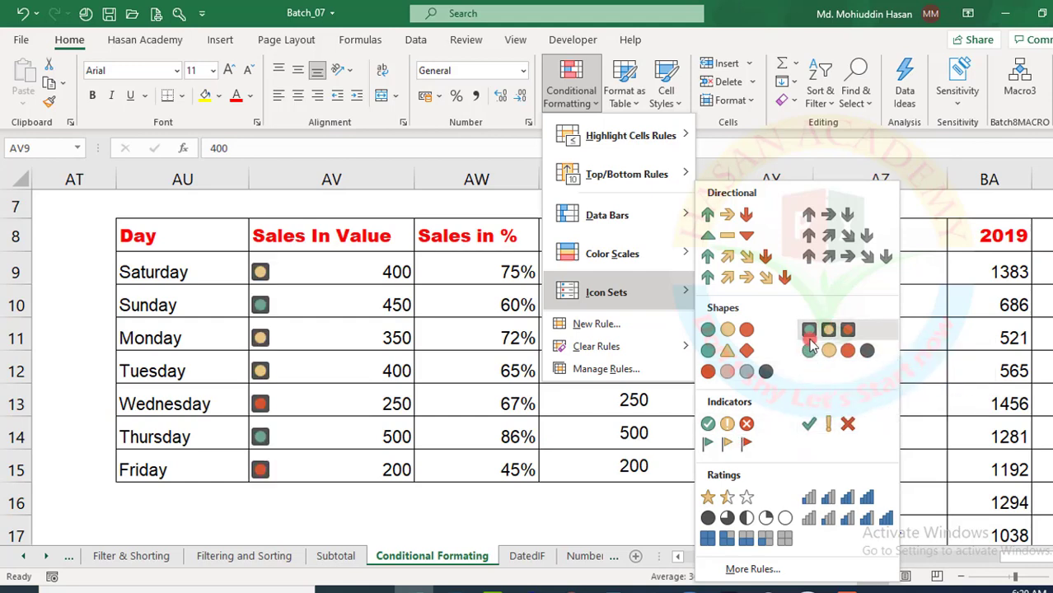
{"action": "left_click", "coordinate": [811, 343]}
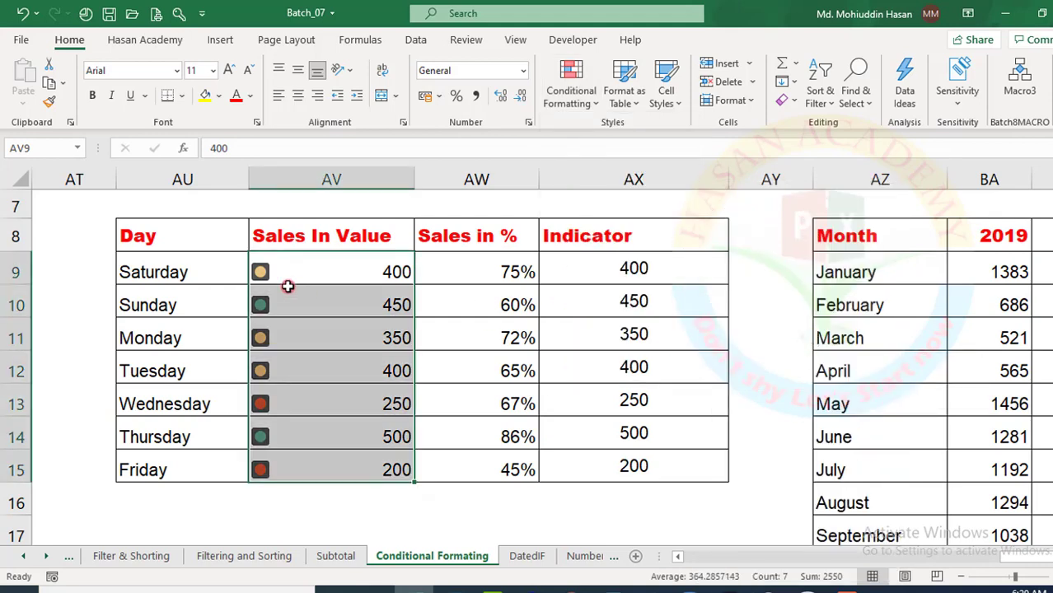
- Compare the traffic light icons with the daily amounts in the Sales In Value column
{"action": "left_click", "coordinate": [294, 328]}
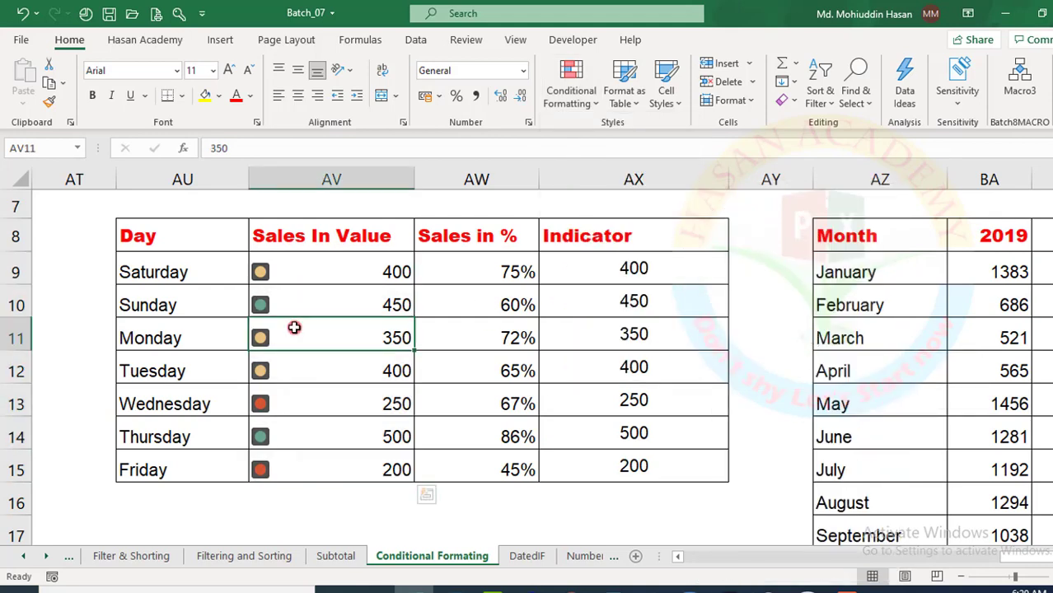
{"action": "left_click", "coordinate": [278, 276]}
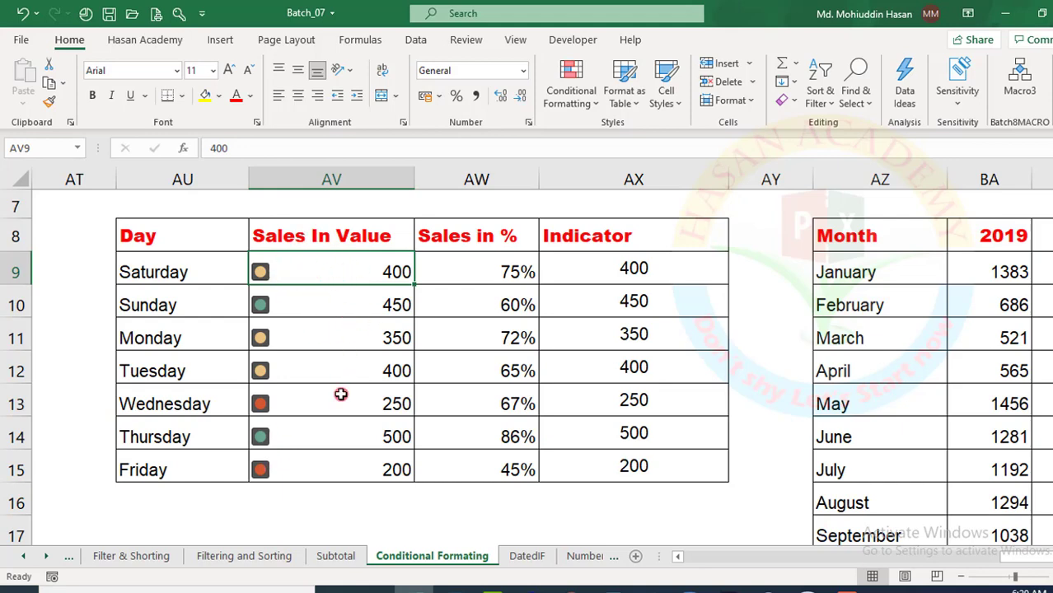
{"action": "left_click", "coordinate": [343, 435]}
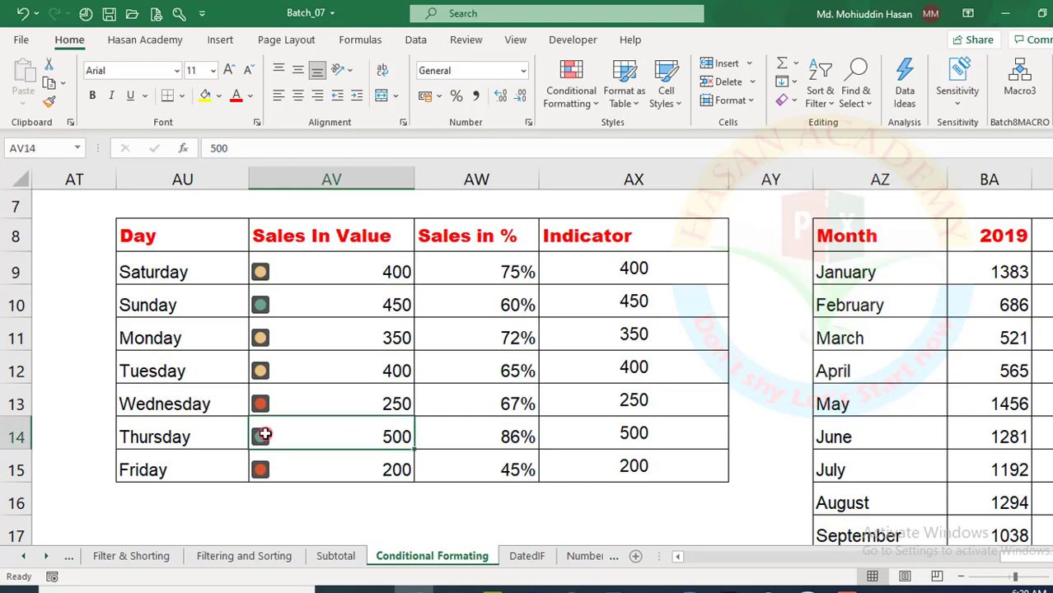
{"action": "left_click", "coordinate": [375, 403]}
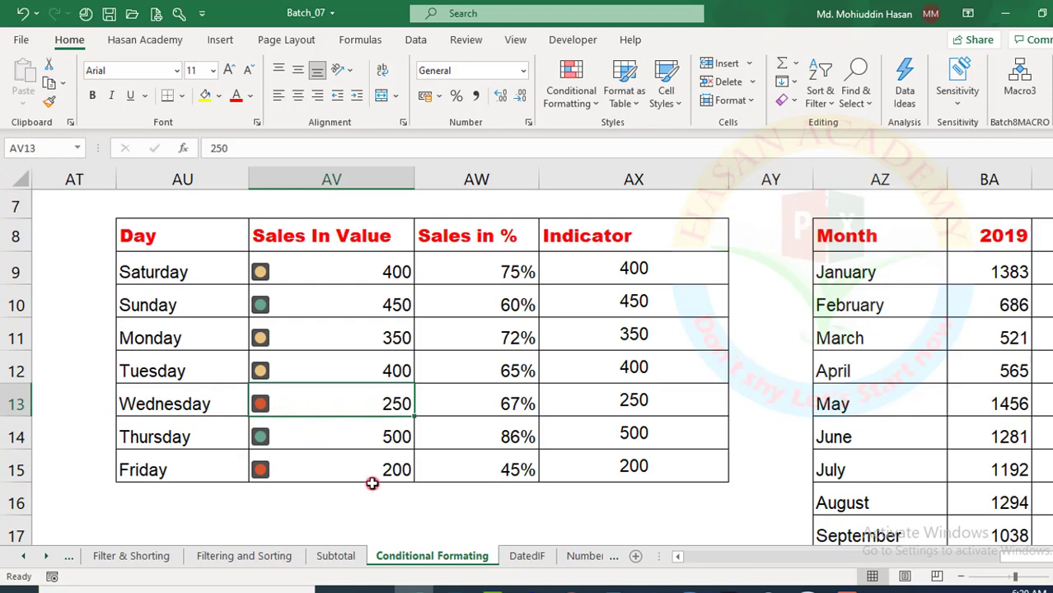
{"action": "left_click", "coordinate": [333, 467]}
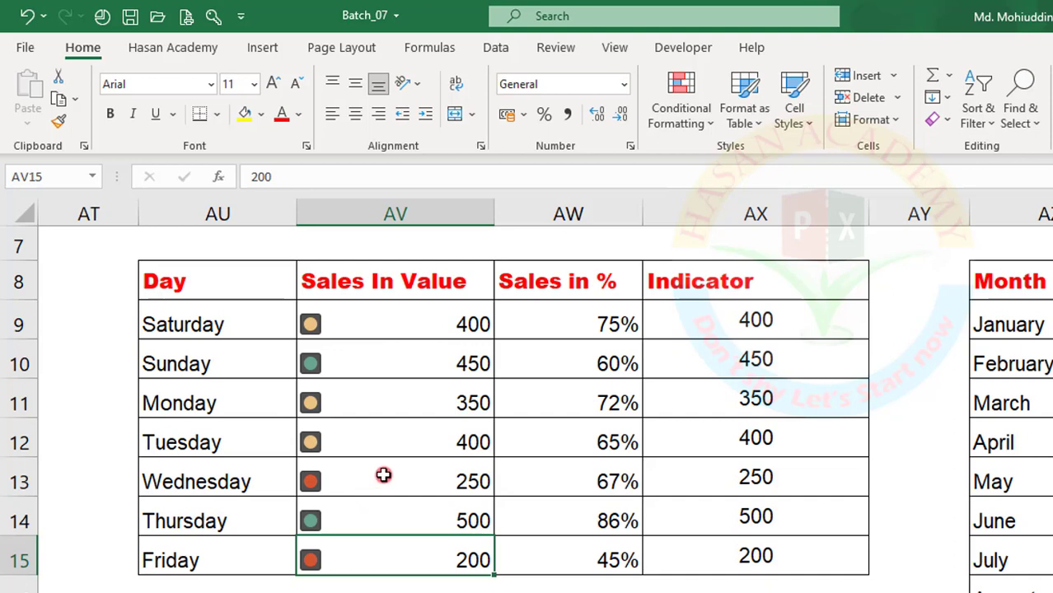
- Open the icon set rule applied to cells AV9:AV15 for editing
{"action": "left_click", "coordinate": [399, 323]}
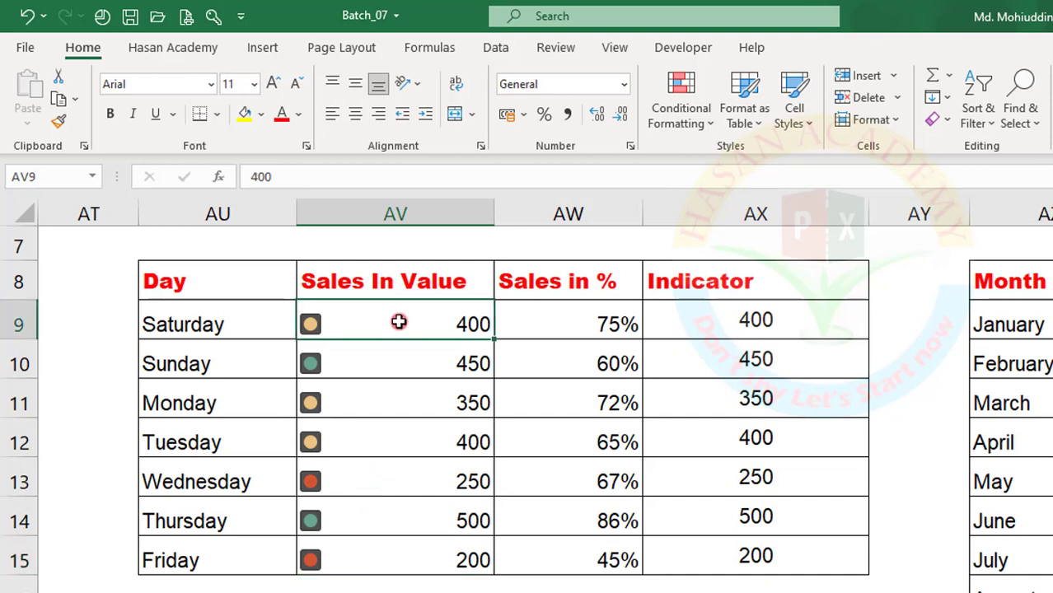
{"action": "key", "text": "shift+Down"}
{"action": "key", "text": "shift+Down"}
{"action": "key", "text": "shift+Down"}
{"action": "key", "text": "shift+Down"}
{"action": "key", "text": "shift+Down"}
{"action": "key", "text": "shift+Down"}
{"action": "key", "text": "shift+Down"}
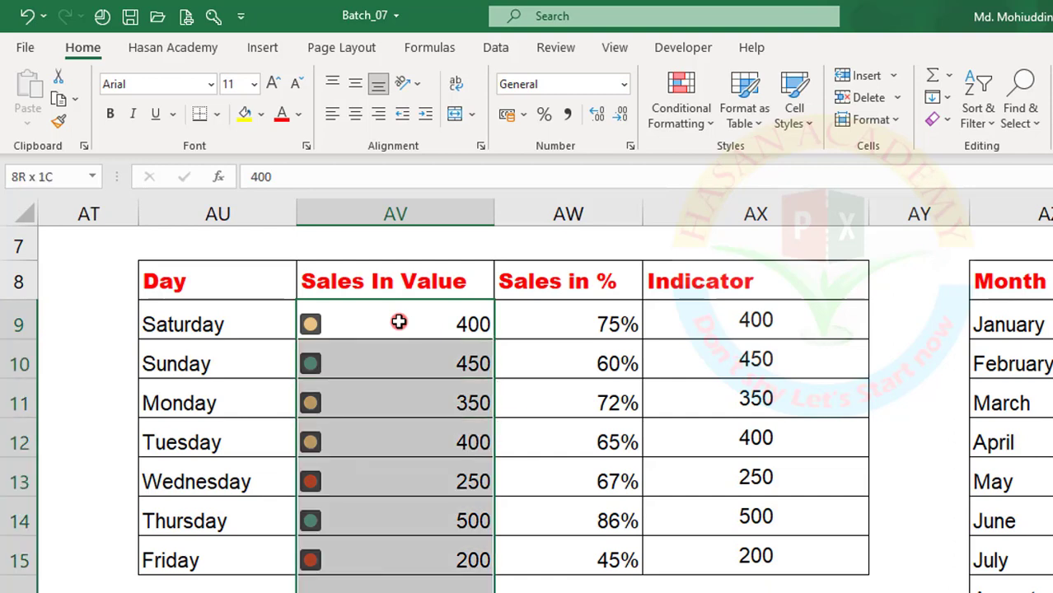
{"action": "key", "text": "shift+Up"}
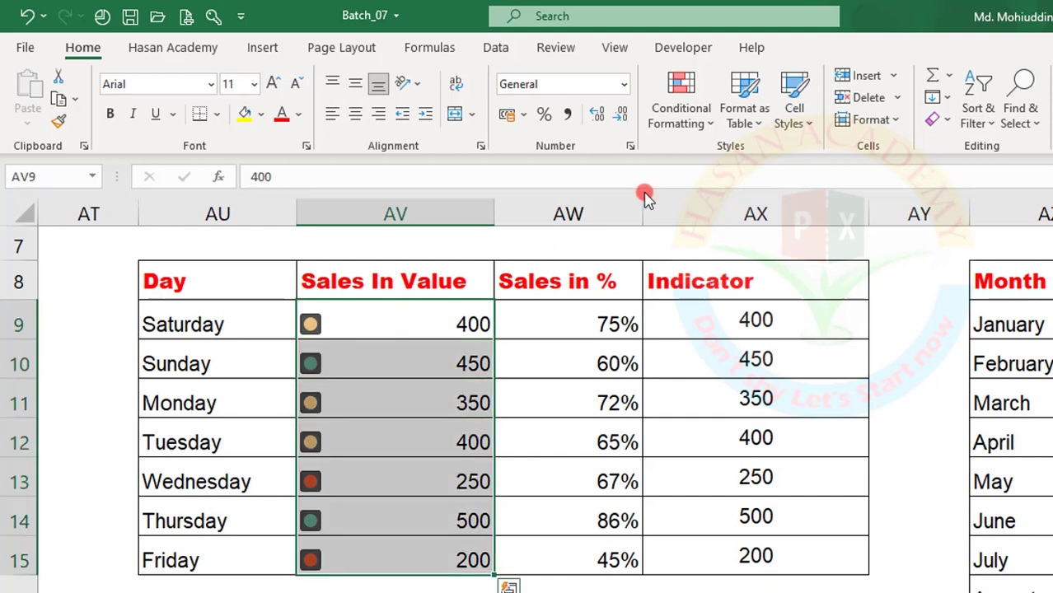
{"action": "left_click", "coordinate": [706, 131]}
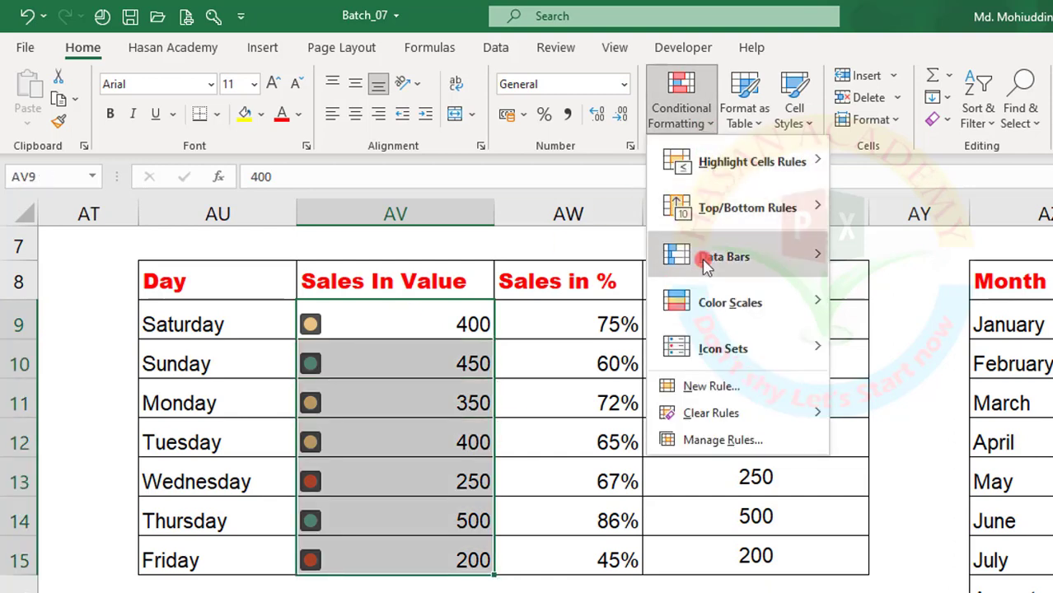
{"action": "left_click", "coordinate": [705, 441]}
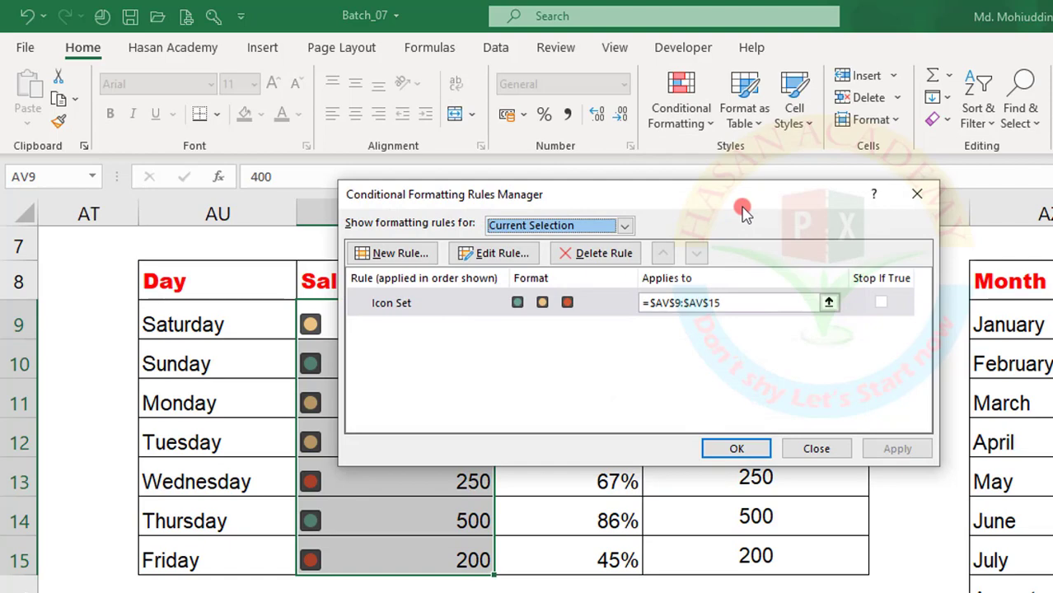
{"action": "left_click_drag", "start_coordinate": [744, 213], "coordinate": [591, 107]}
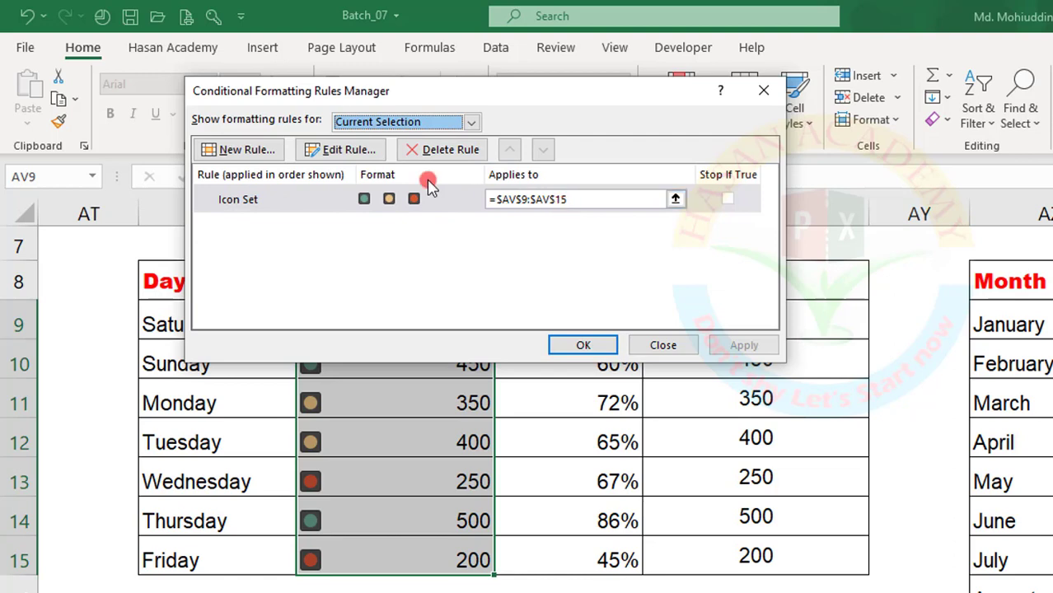
{"action": "left_click", "coordinate": [350, 152]}
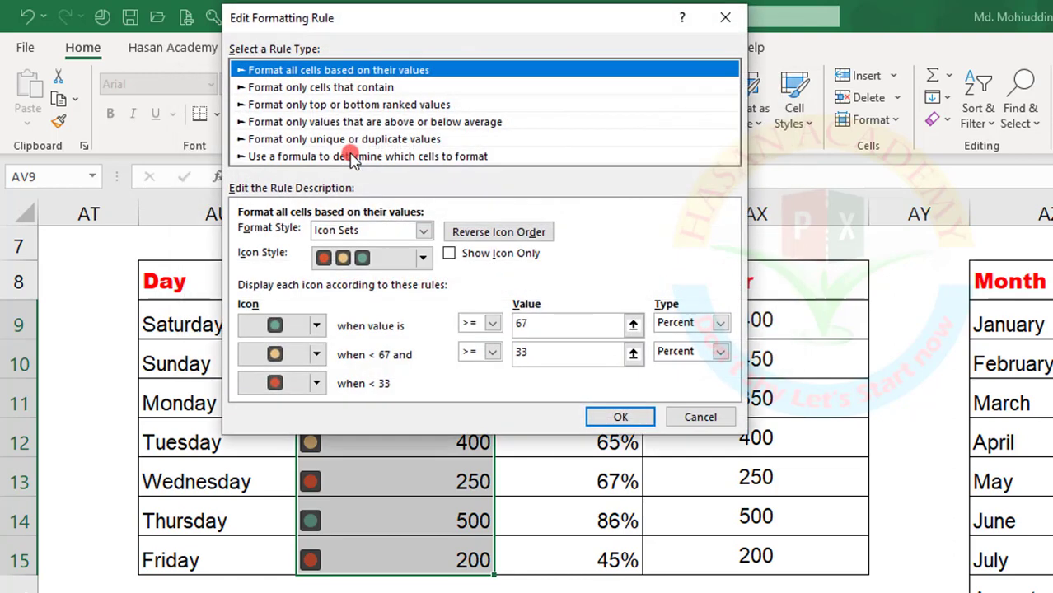
- Set the green icon's threshold in the rule to the Number type with a value of 450
{"action": "left_click_drag", "start_coordinate": [548, 17], "coordinate": [667, 13]}
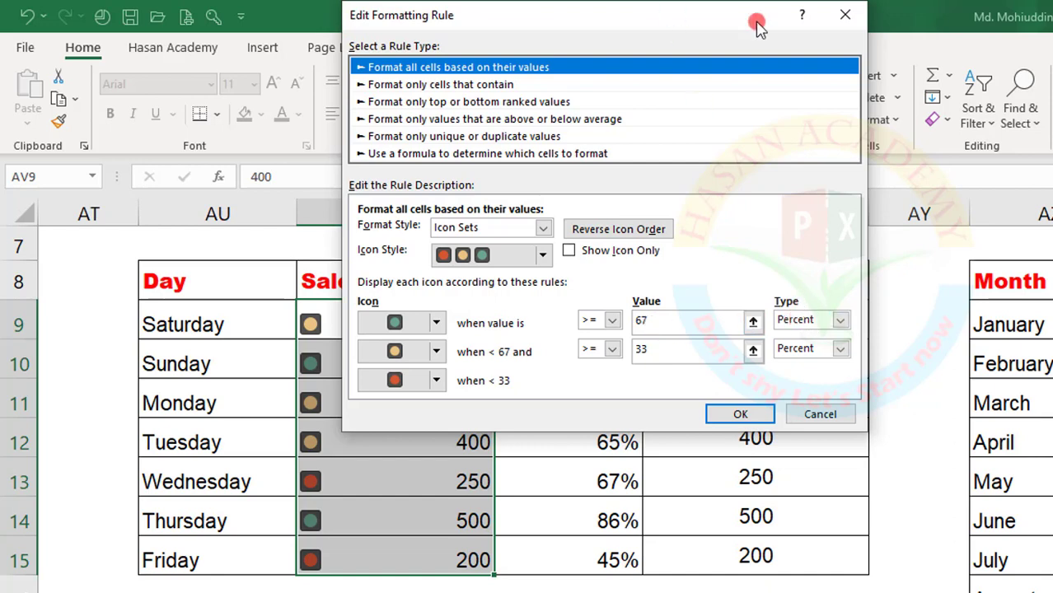
{"action": "left_click_drag", "start_coordinate": [757, 24], "coordinate": [997, 34]}
{"action": "left_click", "coordinate": [883, 332]}
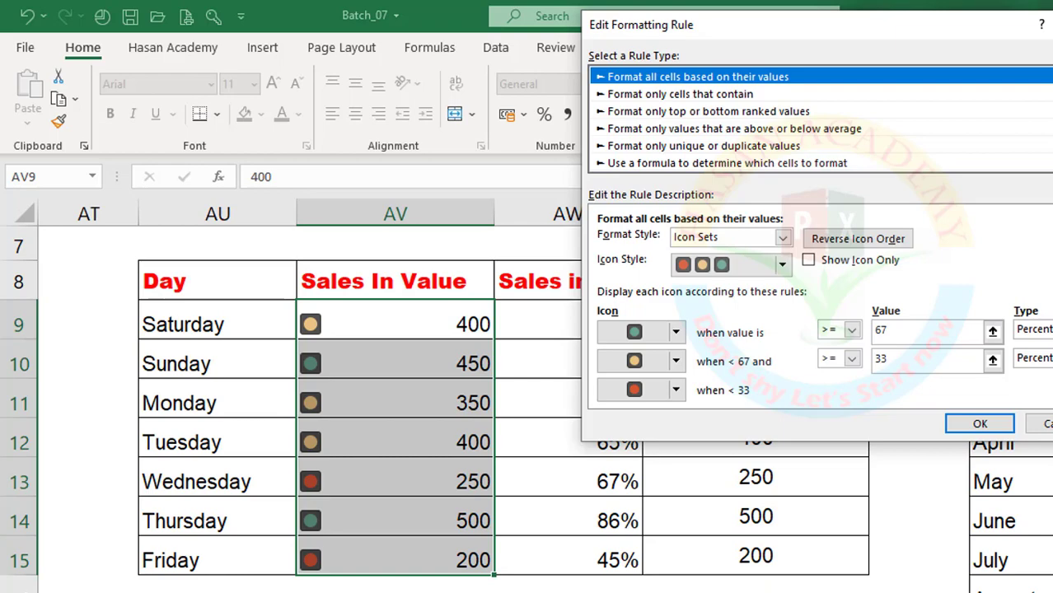
{"action": "left_click", "coordinate": [1037, 330]}
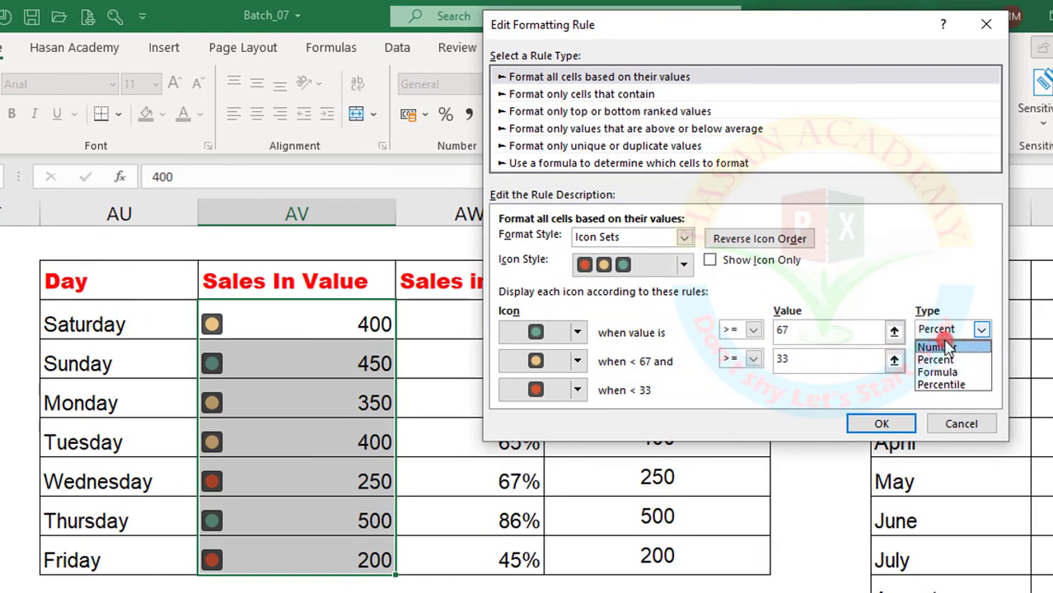
{"action": "left_click", "coordinate": [945, 346]}
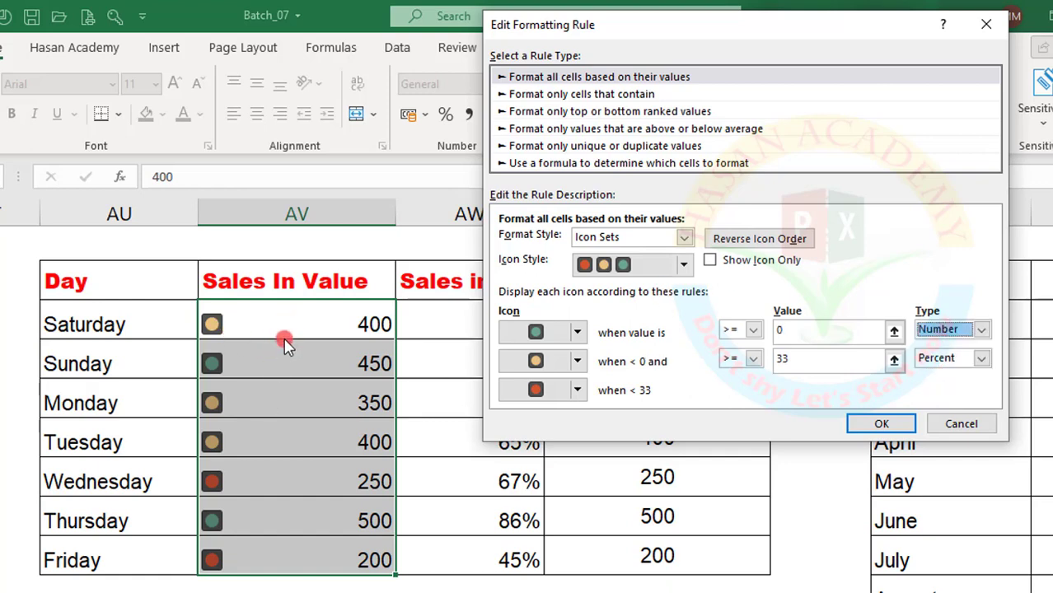
{"action": "left_click", "coordinate": [788, 330]}
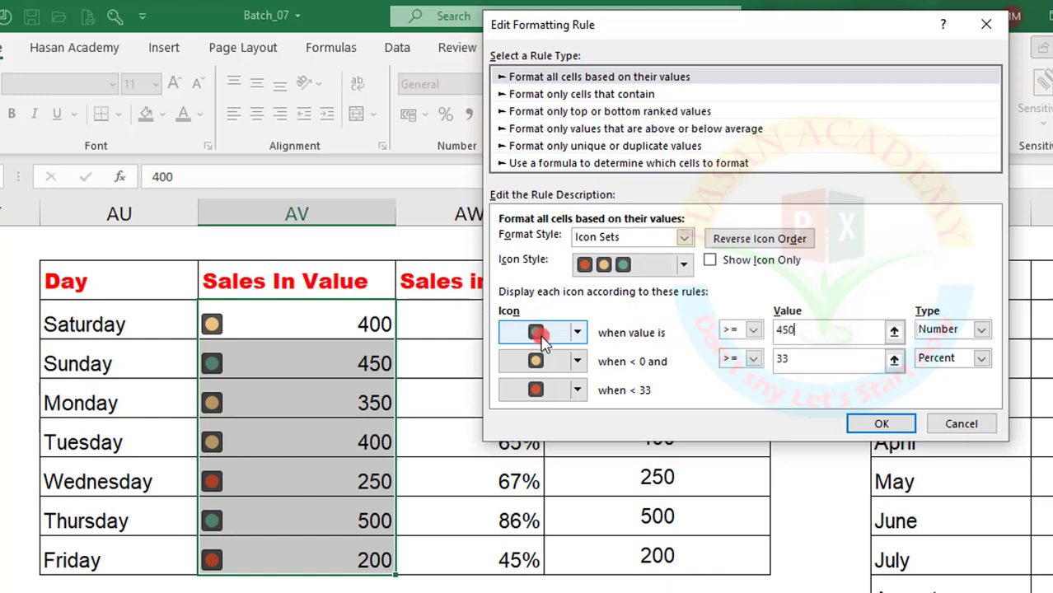
- Try to apply the rule with 300 as the yellow icon's threshold, keeping its Percent type
{"action": "left_click", "coordinate": [796, 356]}
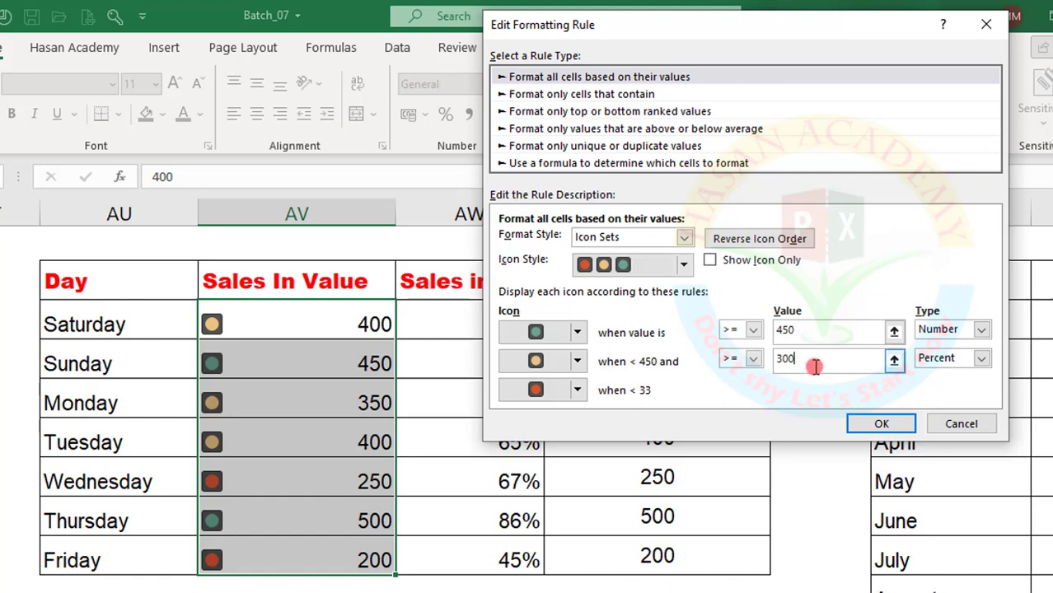
{"action": "key", "text": "Return"}
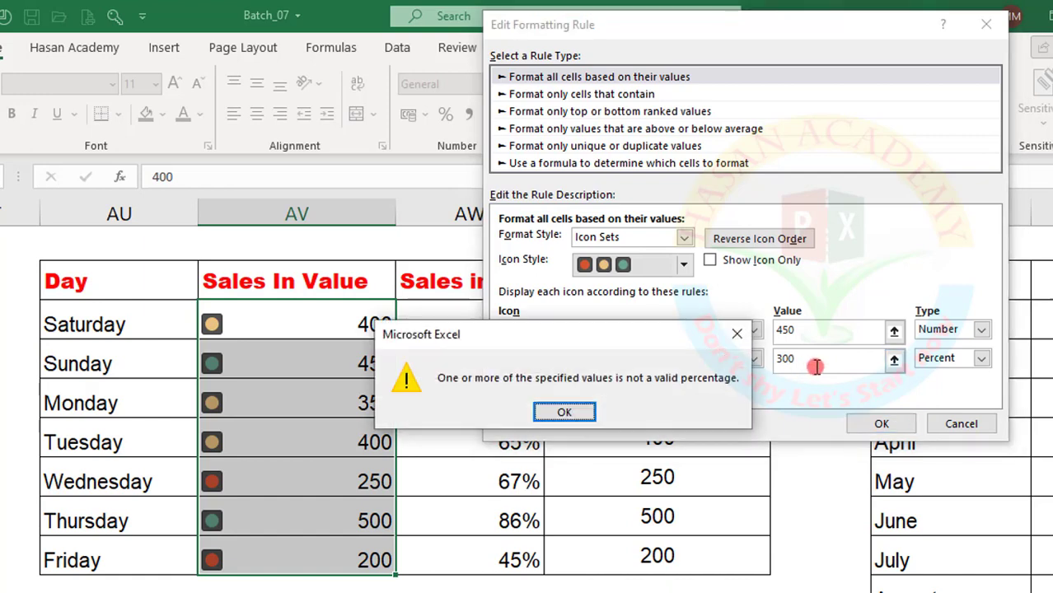
{"action": "left_click", "coordinate": [582, 414]}
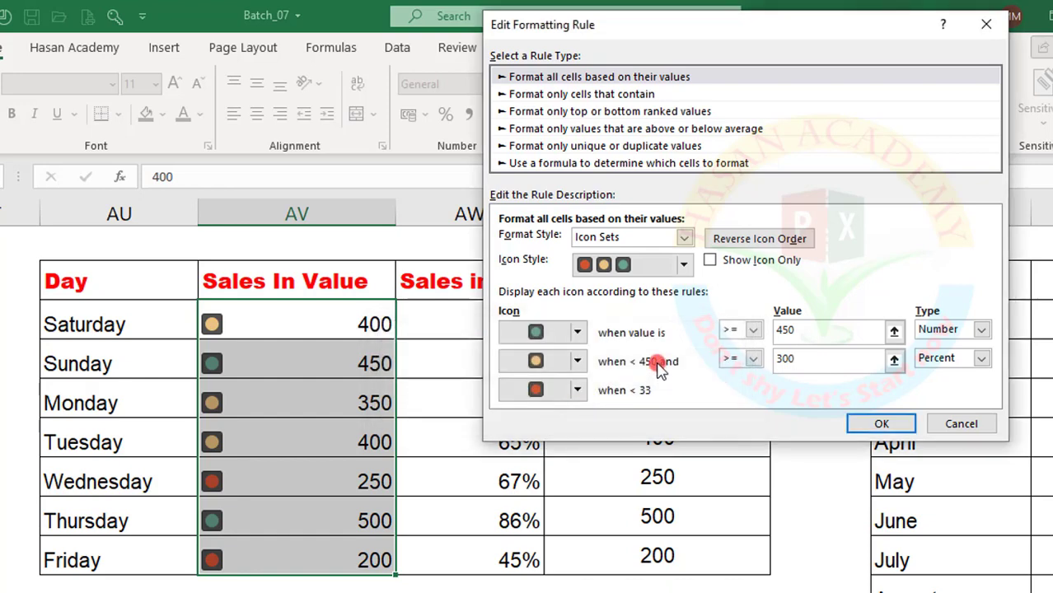
- Set the yellow icon's threshold to the Number type with a value of 300, keep its >= operator, and confirm the edited rule
{"action": "left_click", "coordinate": [980, 360]}
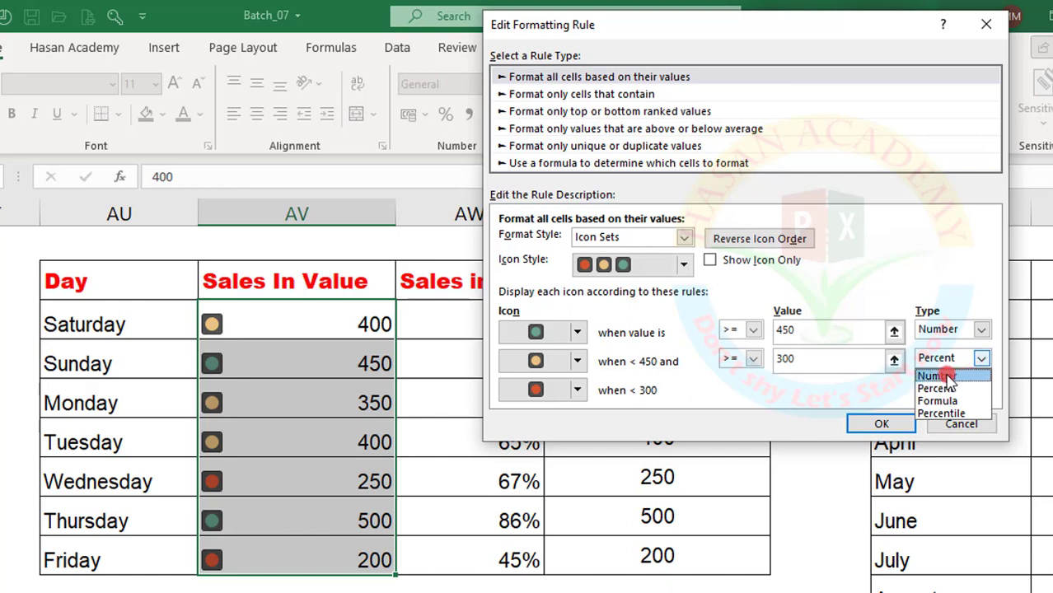
{"action": "left_click", "coordinate": [944, 374]}
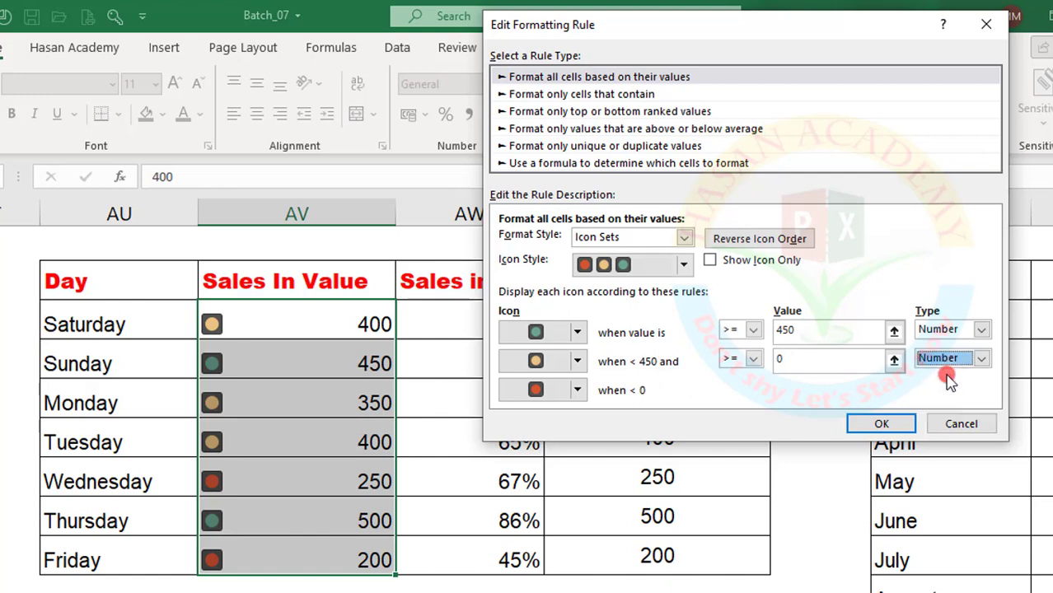
{"action": "left_click", "coordinate": [812, 357]}
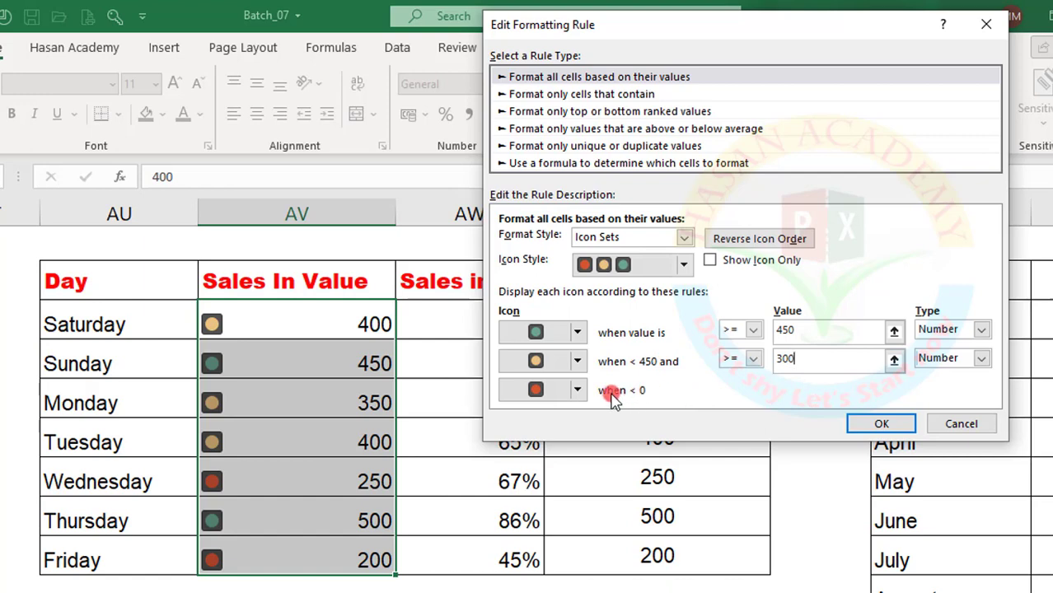
{"action": "left_click", "coordinate": [732, 363]}
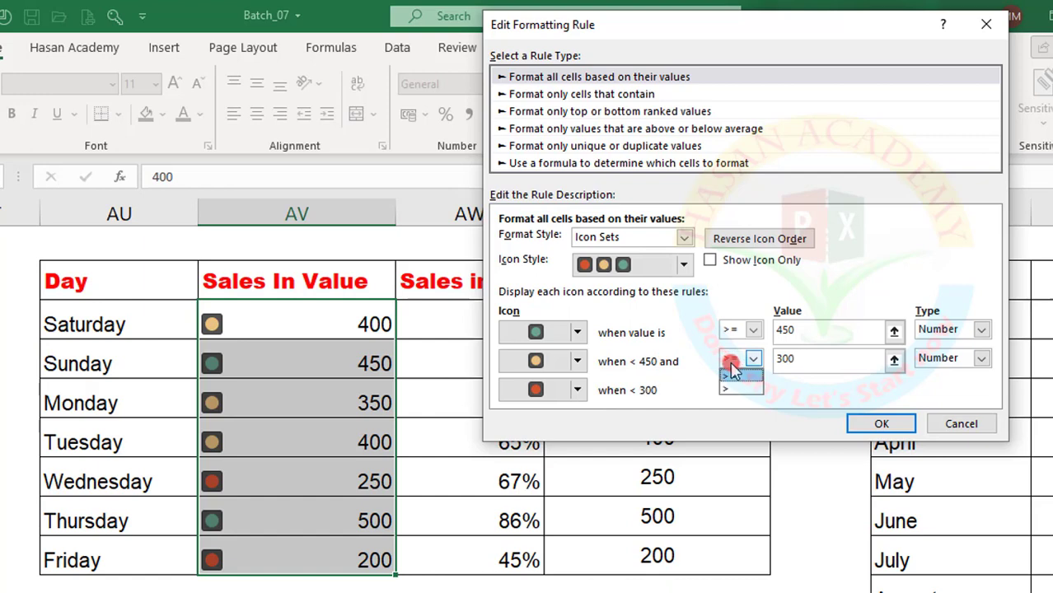
{"action": "left_click", "coordinate": [676, 385]}
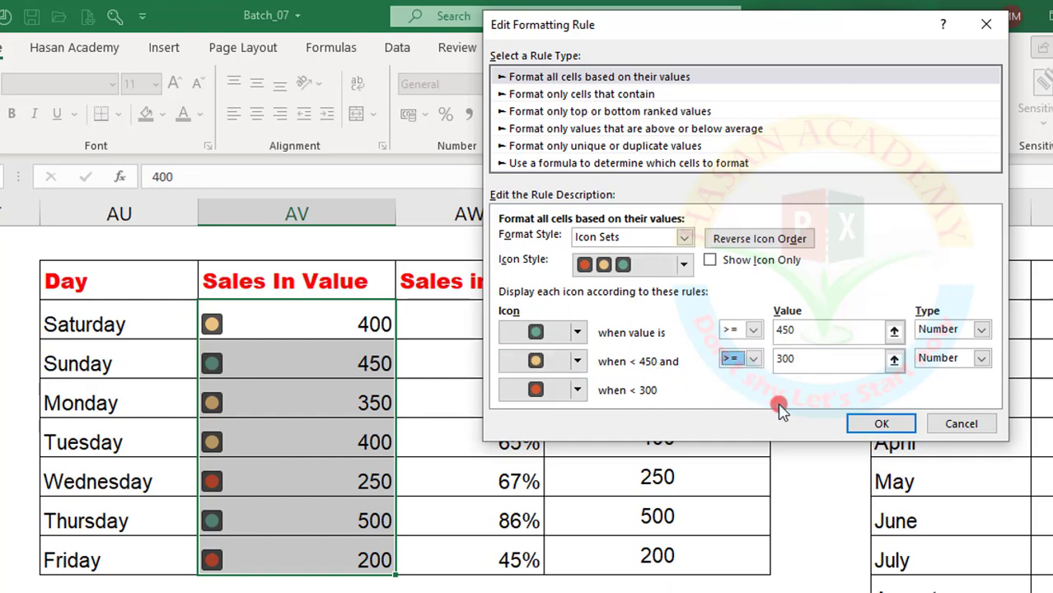
{"action": "left_click", "coordinate": [905, 424]}
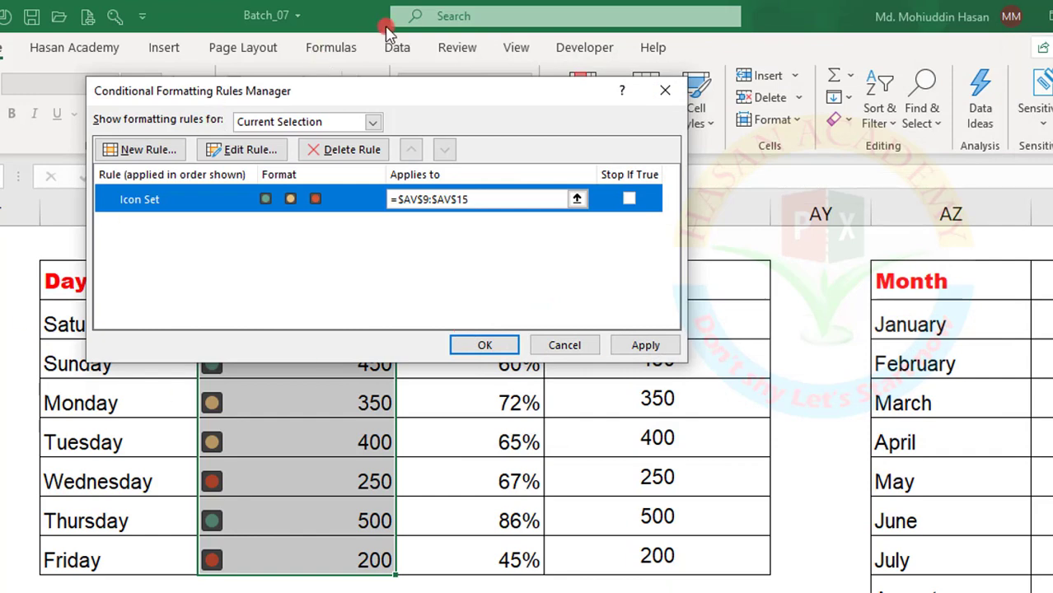
- Apply the edited icon set rule to cells AV9:AV15 and close the rules manager
{"action": "left_click_drag", "start_coordinate": [361, 90], "coordinate": [735, 75]}
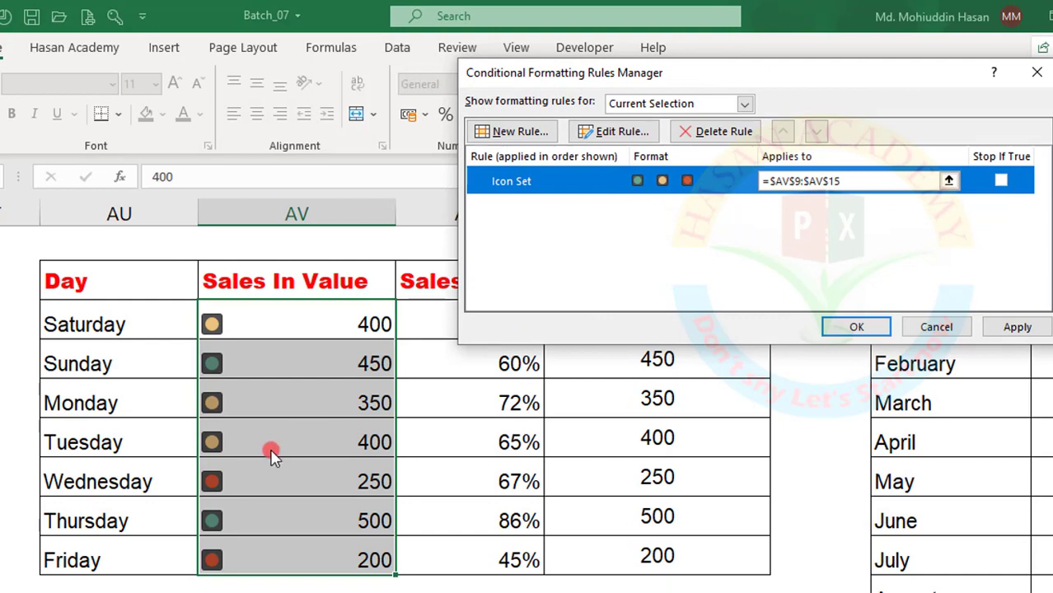
{"action": "left_click", "coordinate": [1016, 327]}
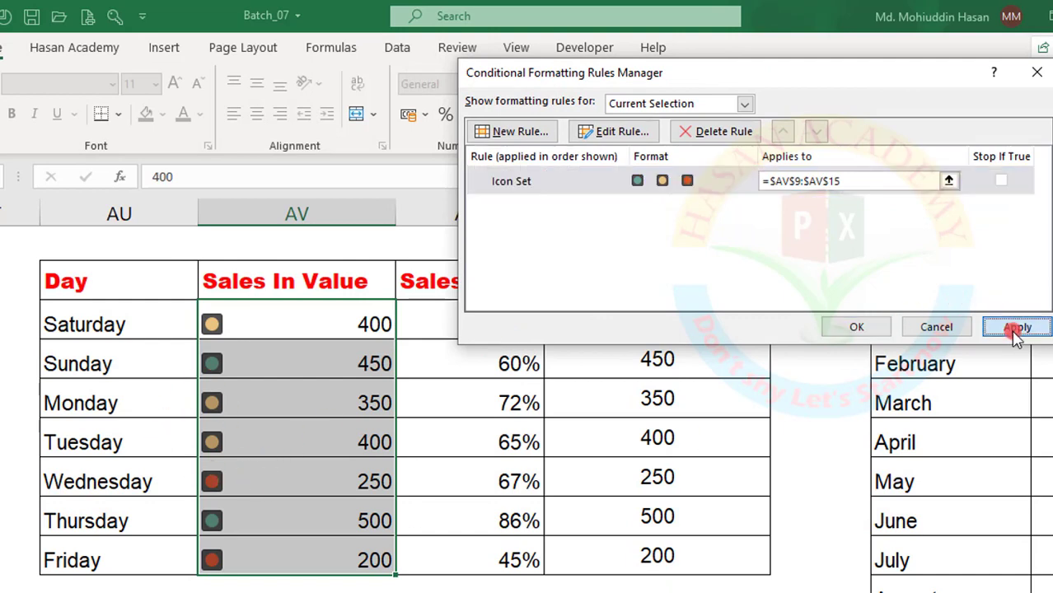
{"action": "left_click", "coordinate": [856, 327]}
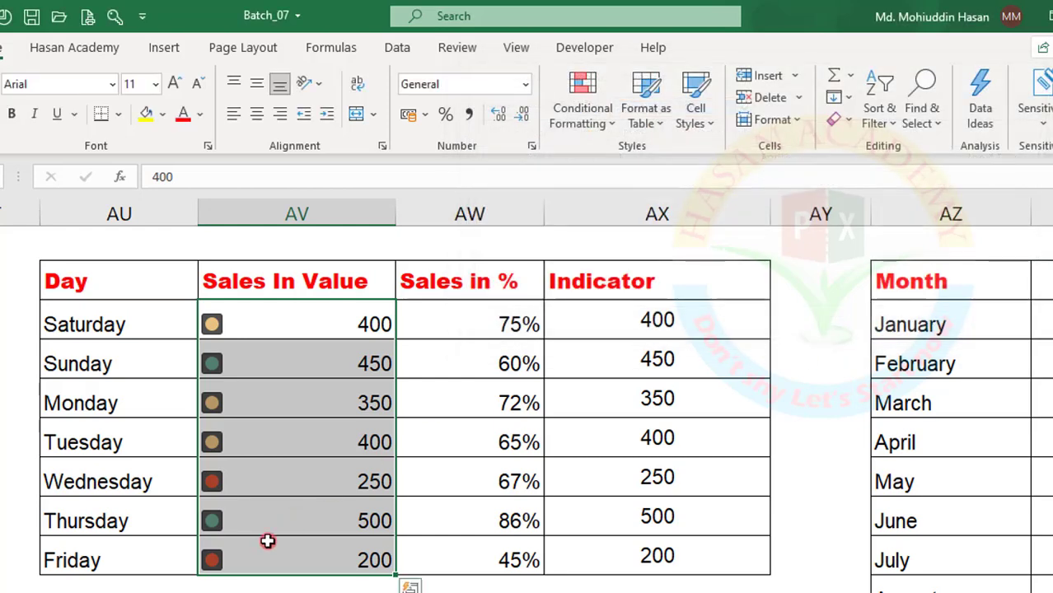
- Check each day's traffic light icon in the Sales In Value column against the 450 and 300 thresholds
{"action": "left_click", "coordinate": [341, 519]}
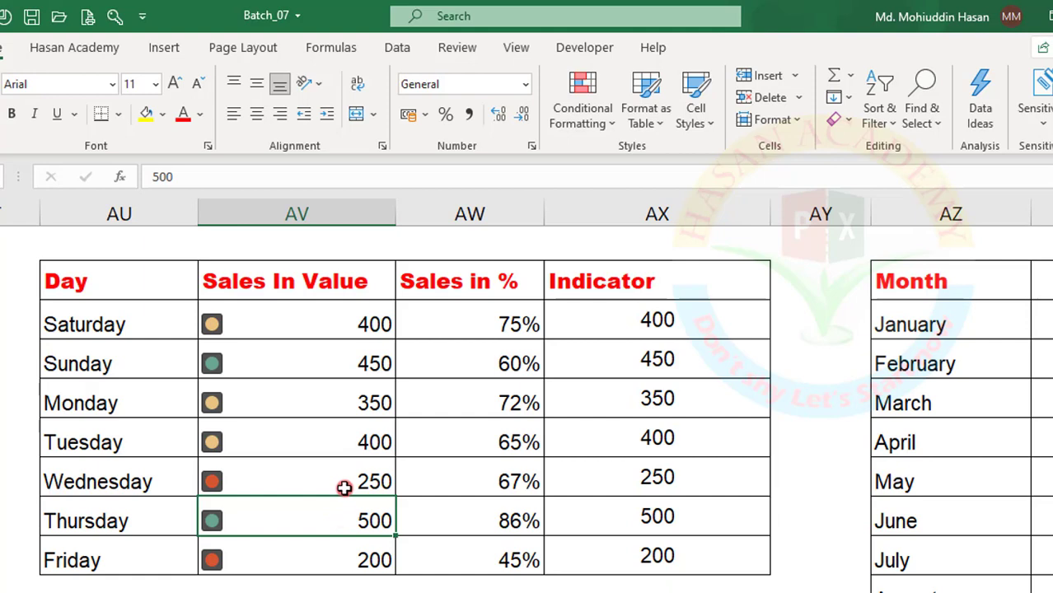
{"action": "left_click", "coordinate": [347, 444]}
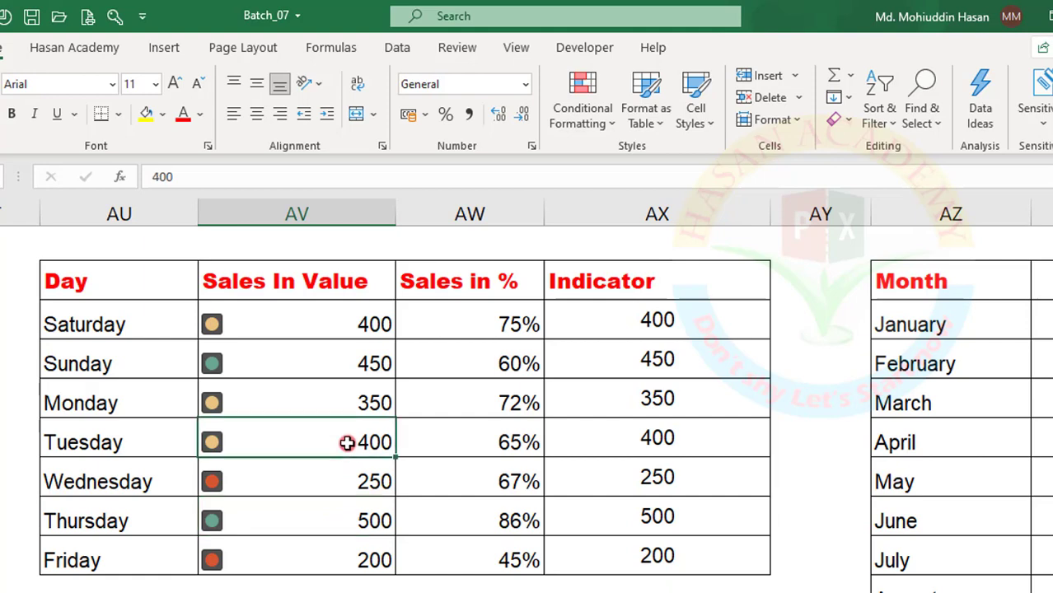
{"action": "left_click", "coordinate": [353, 370]}
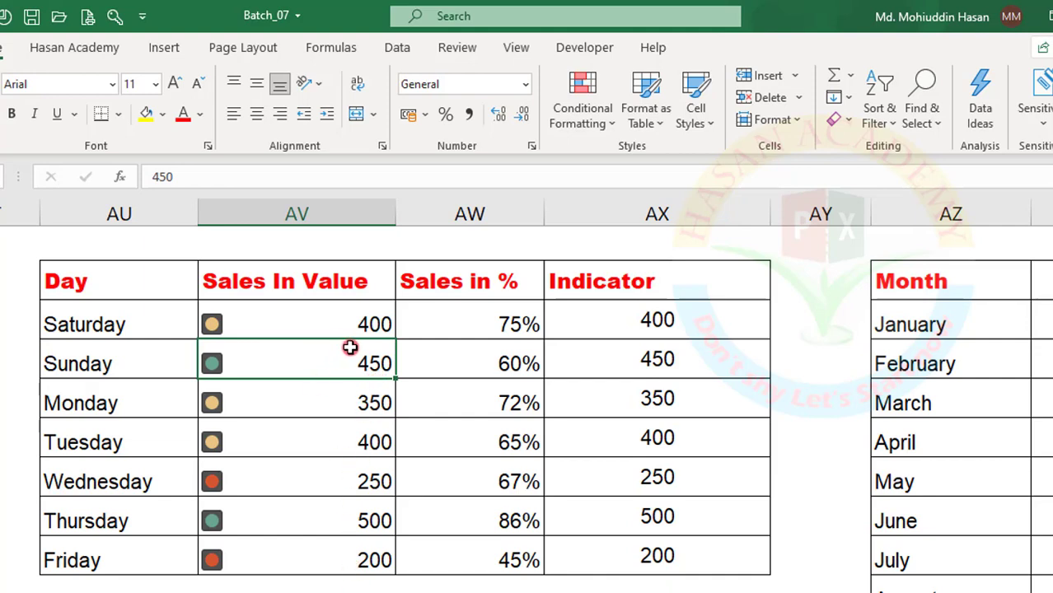
{"action": "left_click", "coordinate": [338, 398]}
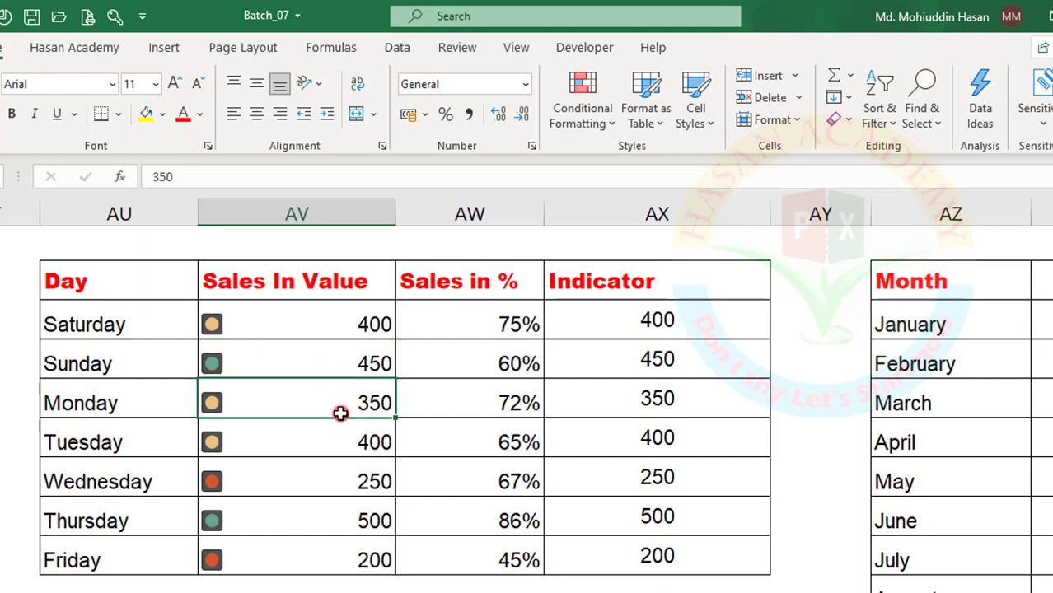
{"action": "left_click", "coordinate": [341, 439]}
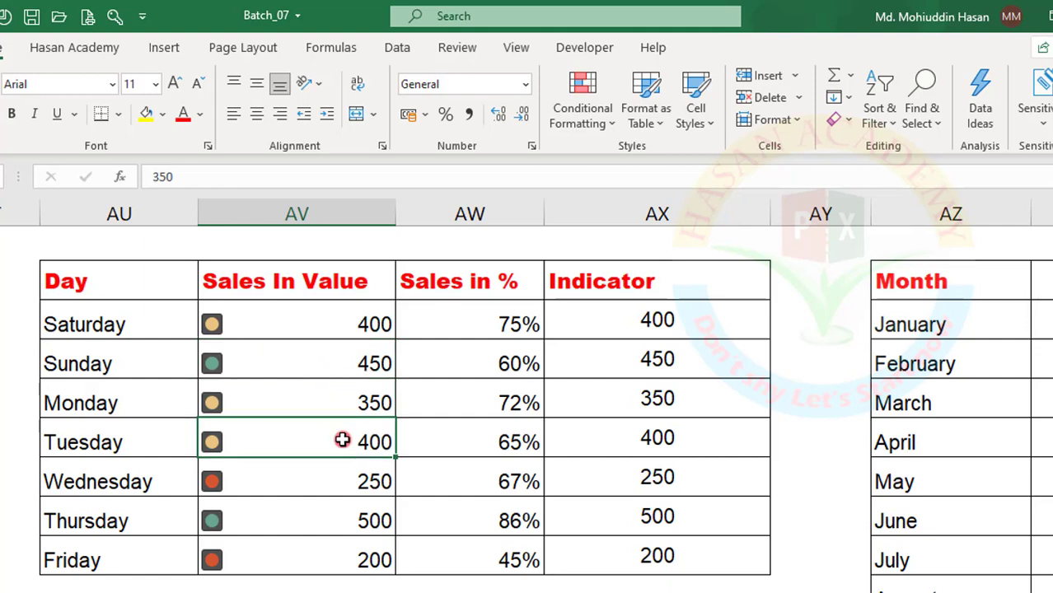
{"action": "left_click", "coordinate": [371, 308]}
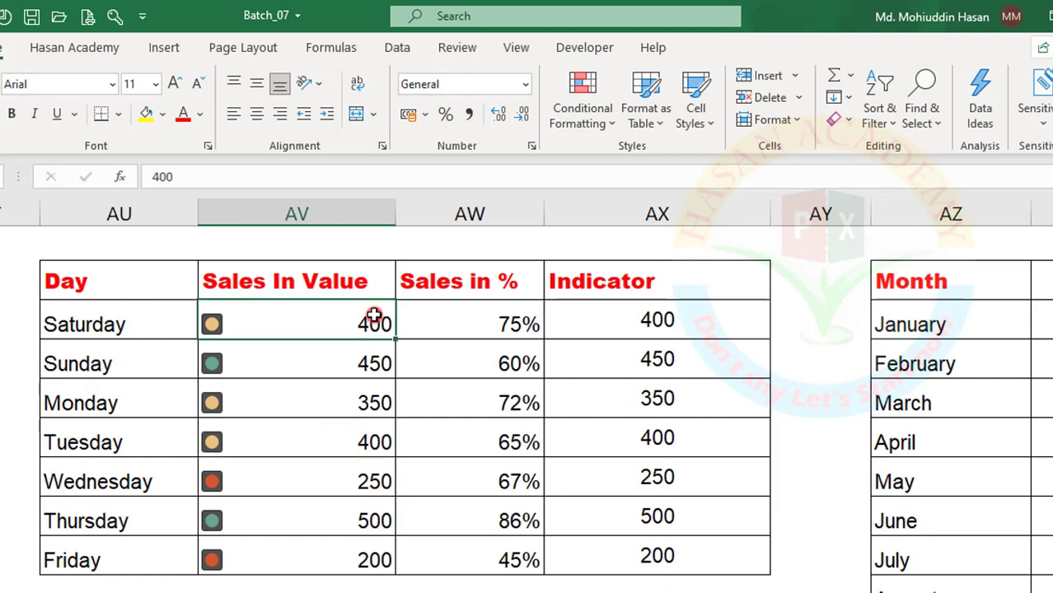
{"action": "left_click", "coordinate": [352, 547]}
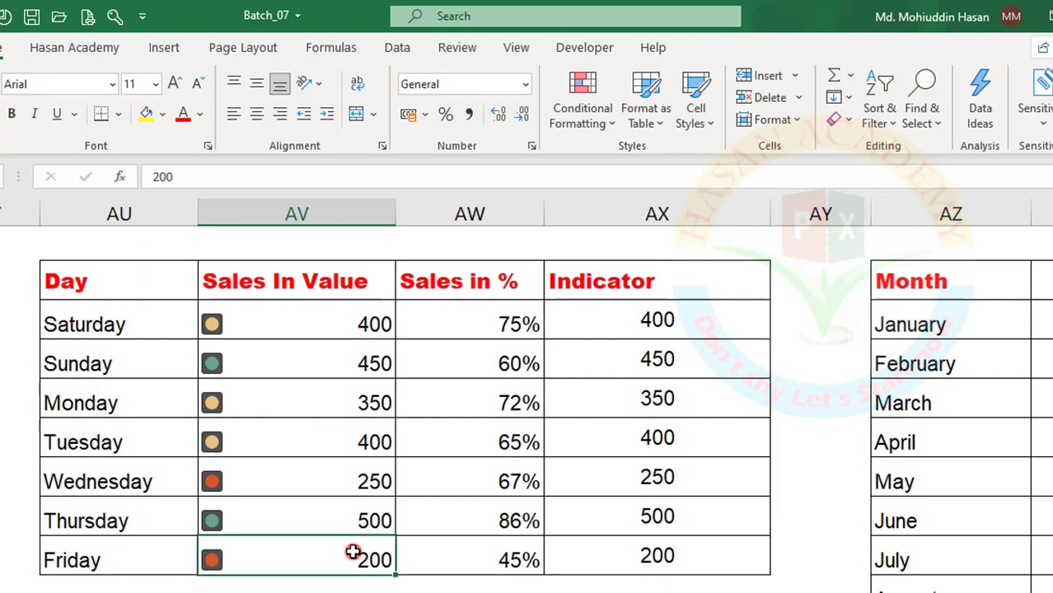
{"action": "left_click", "coordinate": [359, 483]}
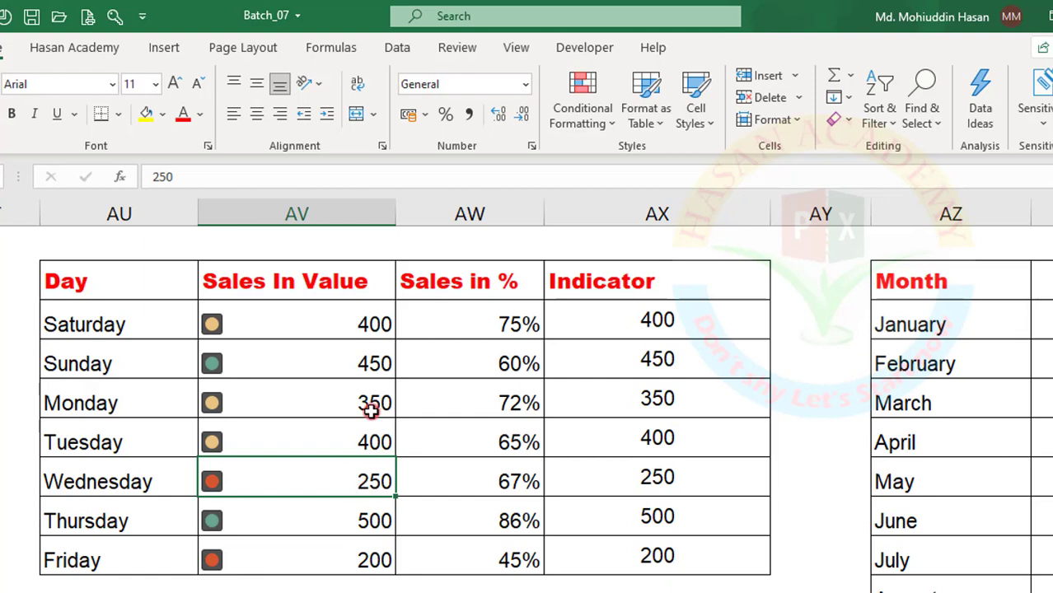
- Set Saturday's amount in the Sales In Value column to 299 and reselect that cell to check its icon
{"action": "left_click", "coordinate": [360, 333]}
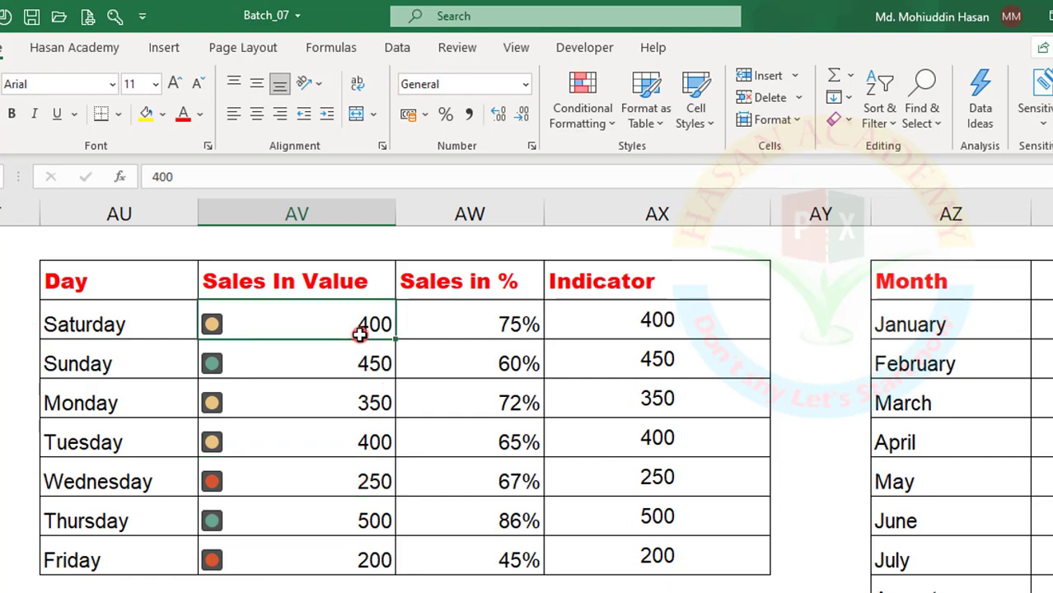
{"action": "type", "text": "299"}
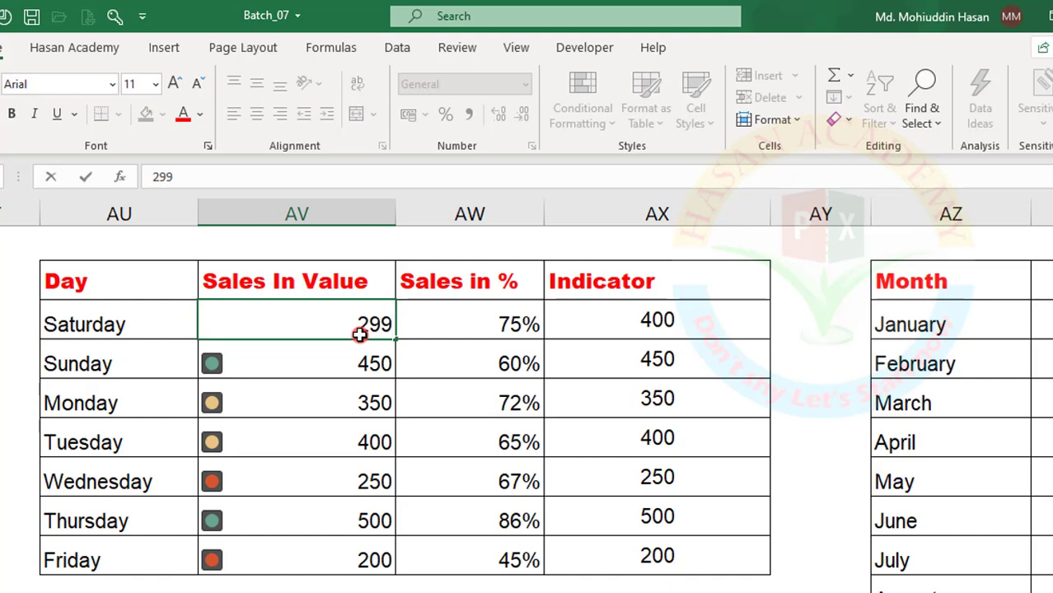
{"action": "key", "text": "Return"}
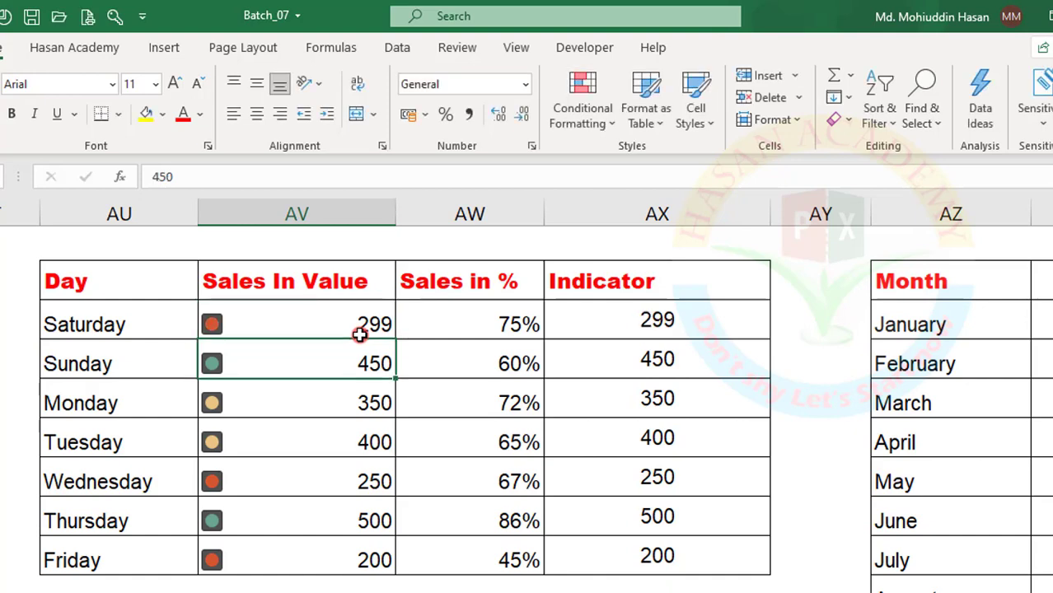
{"action": "left_click", "coordinate": [360, 334]}
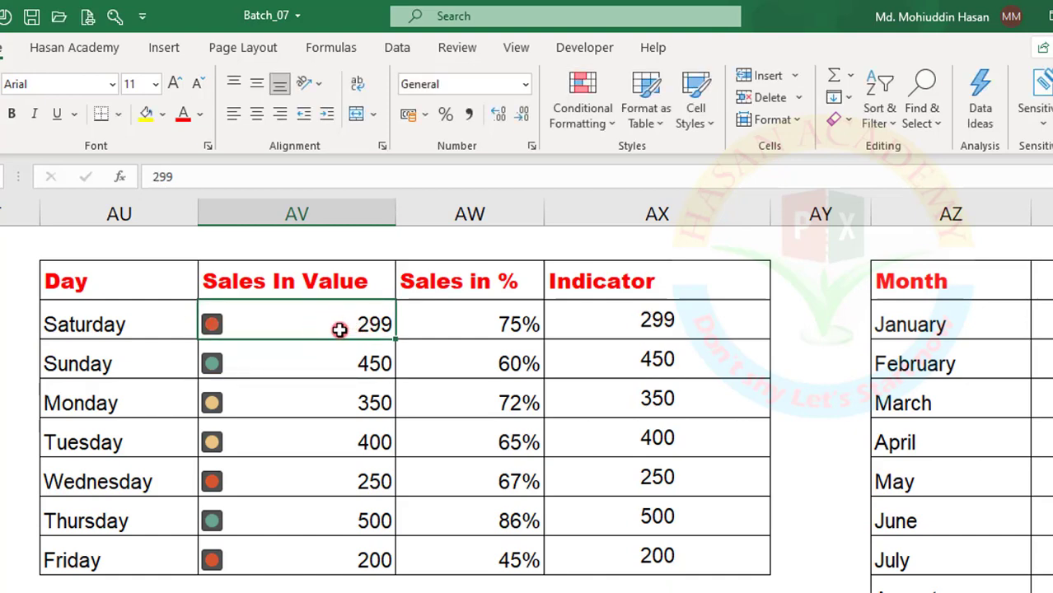